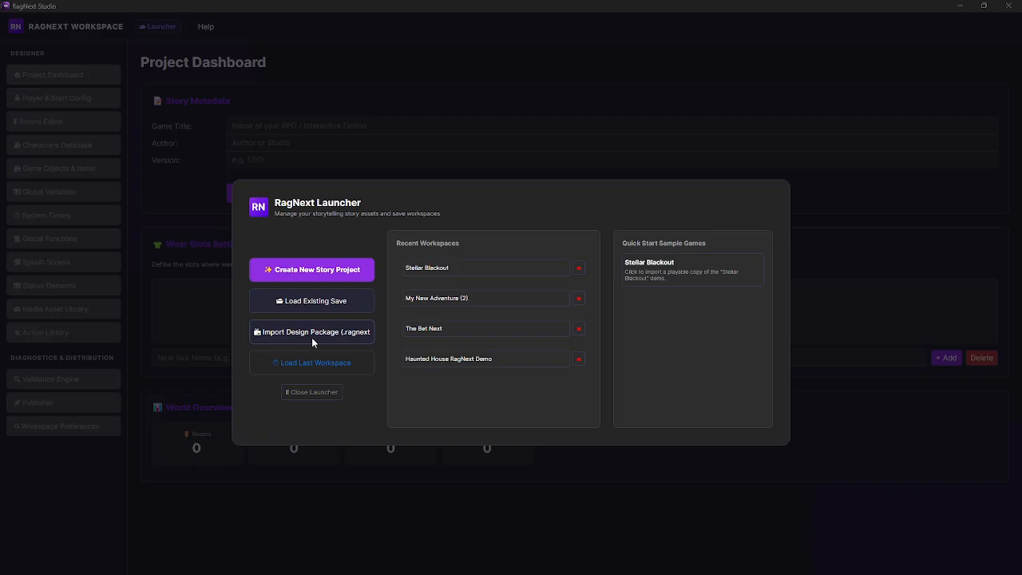
Step: Open the recent workspace Stellar Blackout and look through its wear slots list
click(336, 353)
click(462, 269)
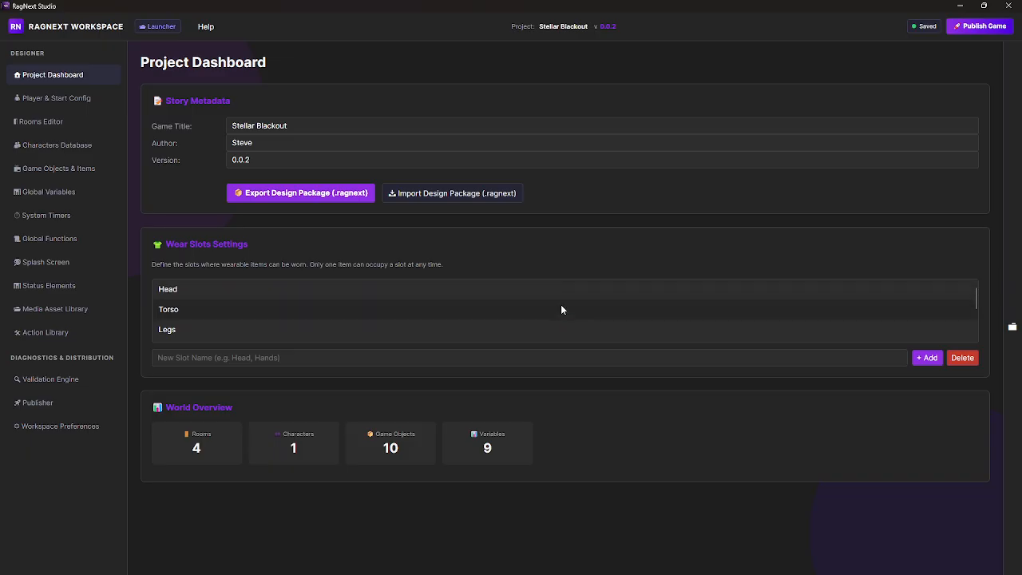
scroll(561, 309, down, 1)
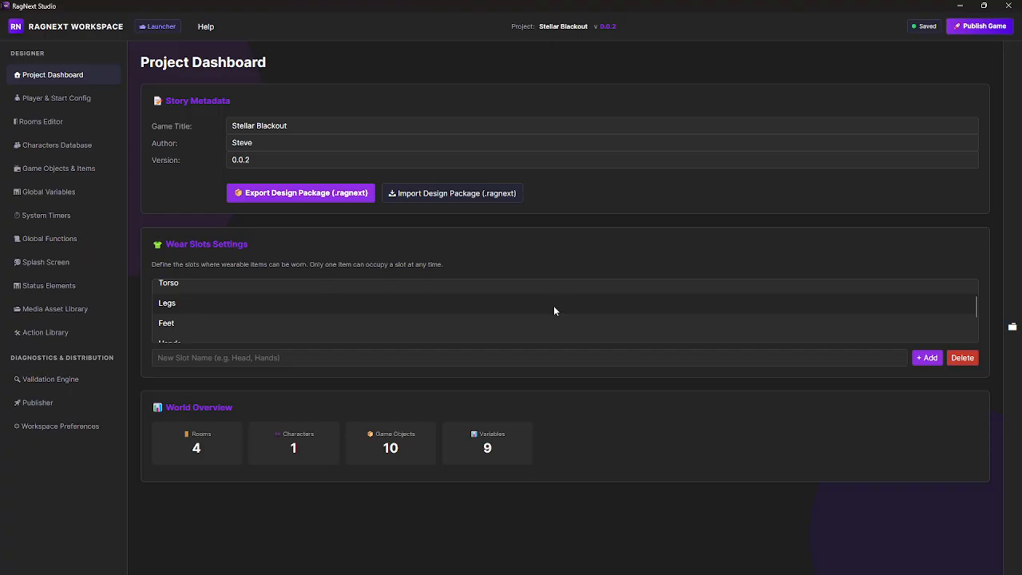
scroll(431, 323, up, 1)
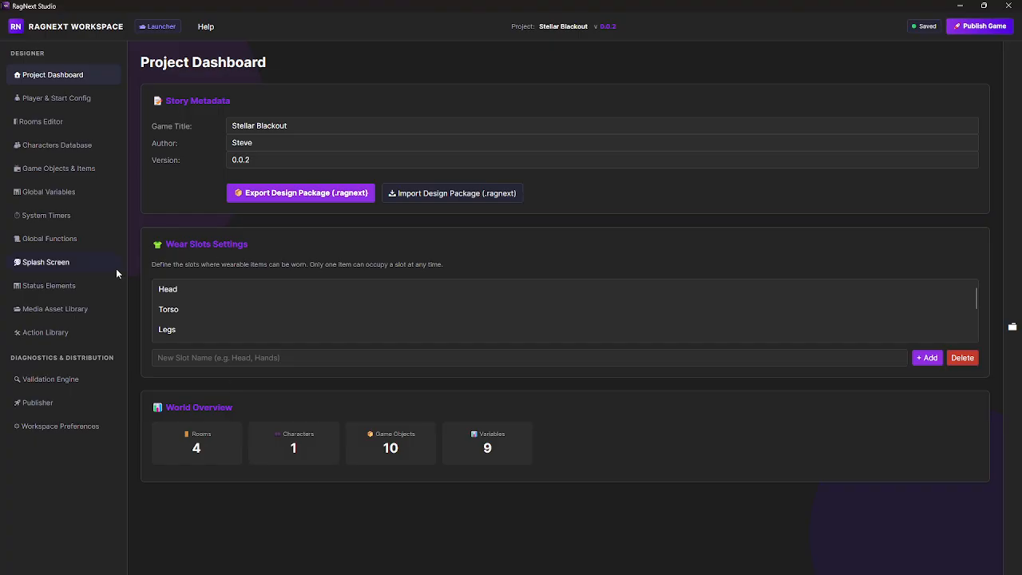
Step: Go to the Player & Start Config page and expand the assets catalog
click(51, 98)
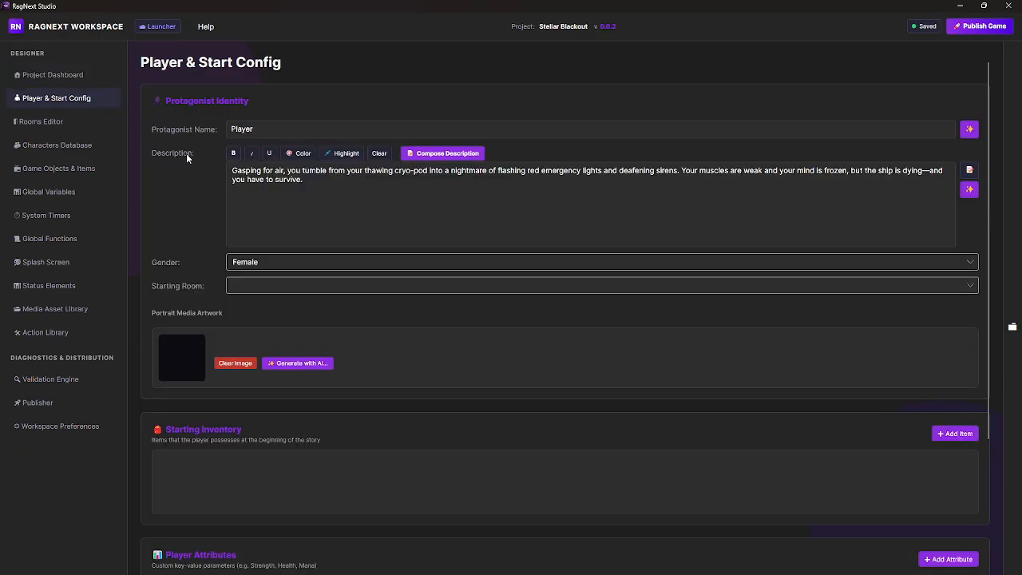
click(305, 220)
click(1014, 327)
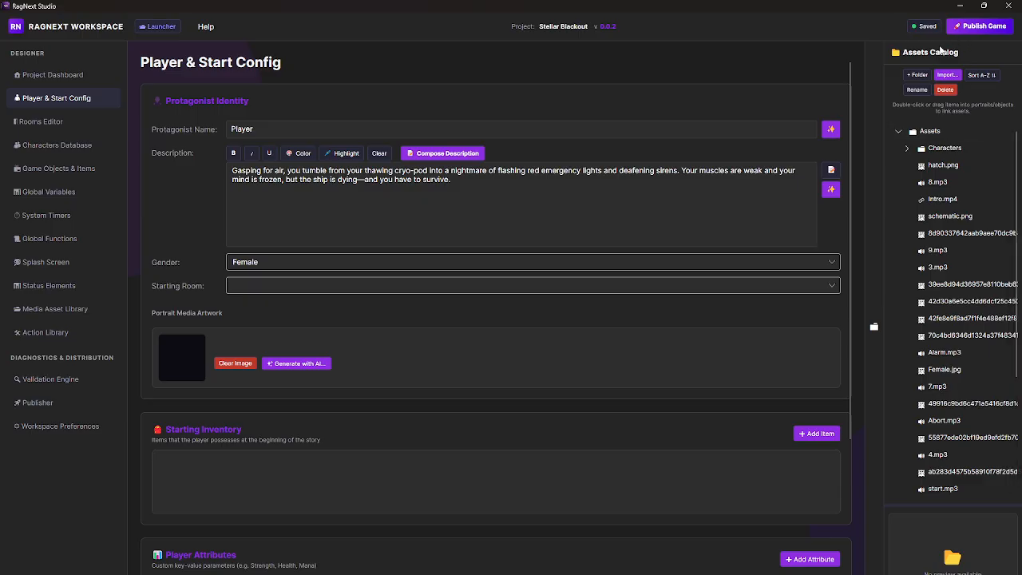
Step: Preview 8.mp3, Intro.mp4 and several image files in the assets catalog
click(942, 183)
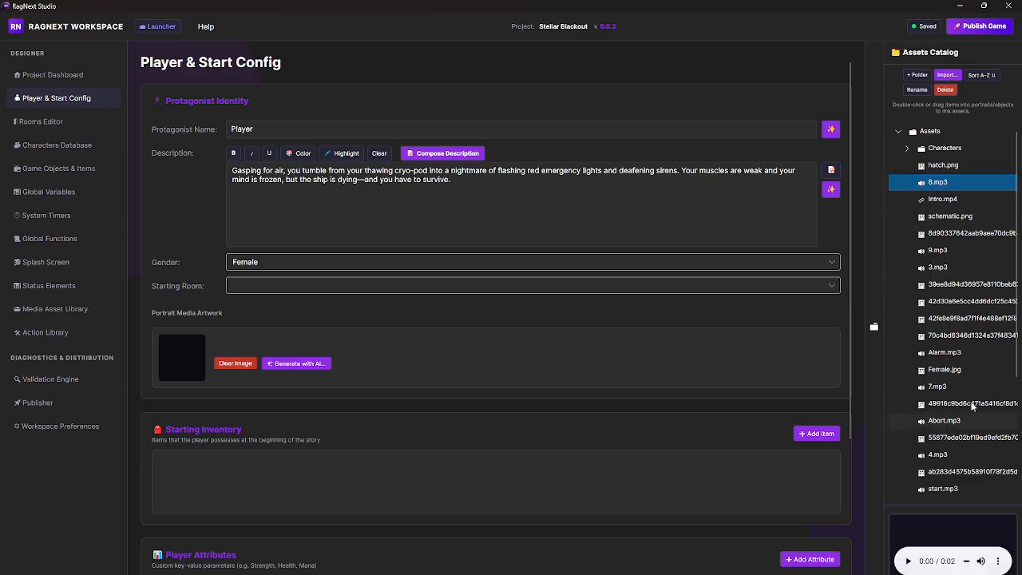
click(947, 200)
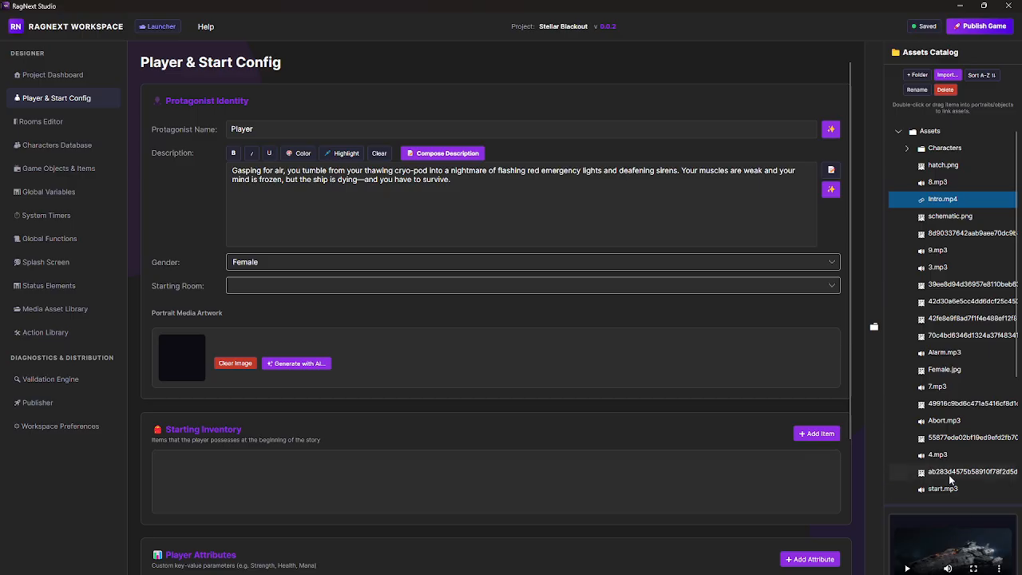
click(969, 234)
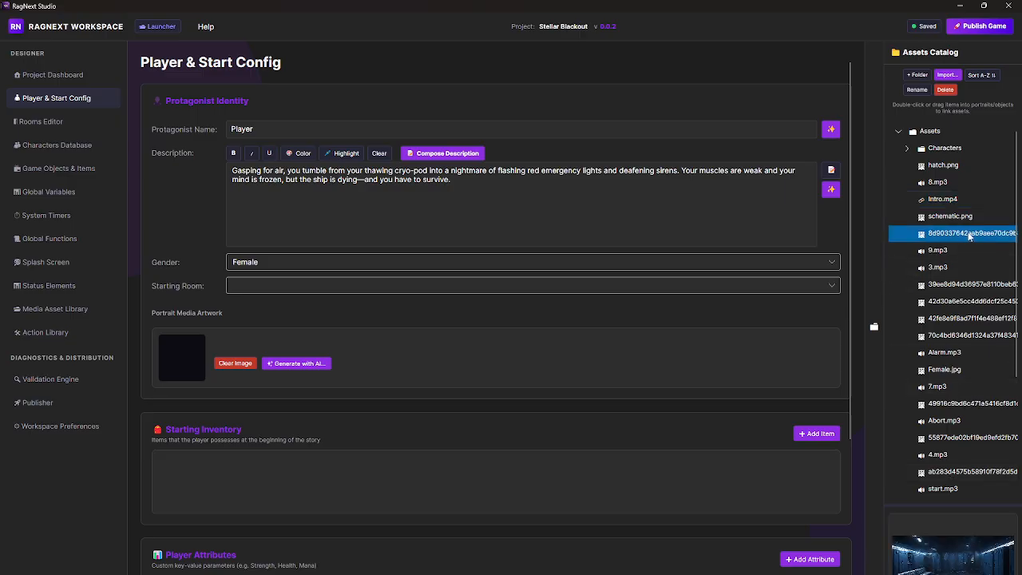
click(964, 288)
click(965, 304)
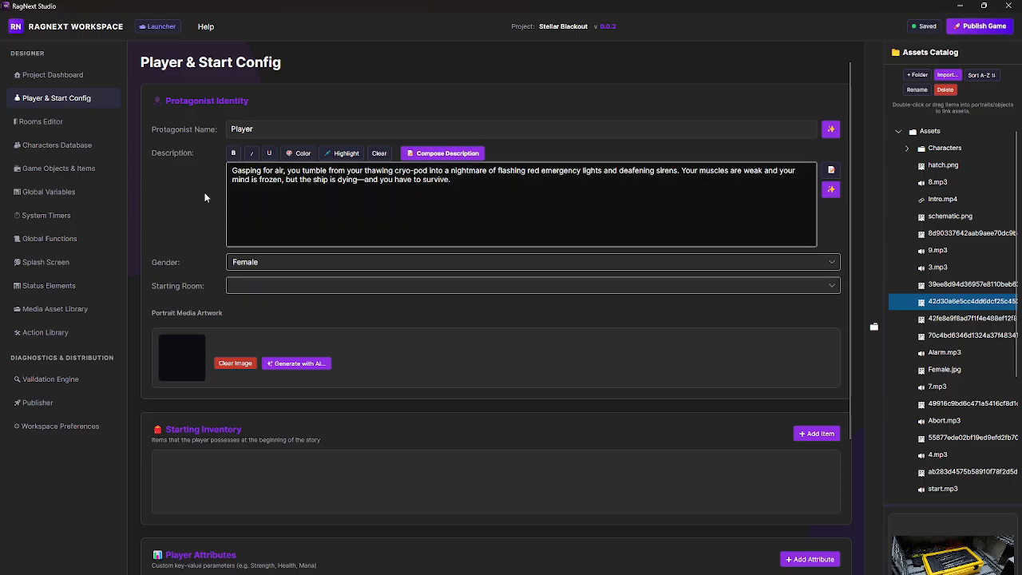
Step: Check the trigger event options of the OnStartSetup player action and open its visual graph
scroll(297, 380, down, 5)
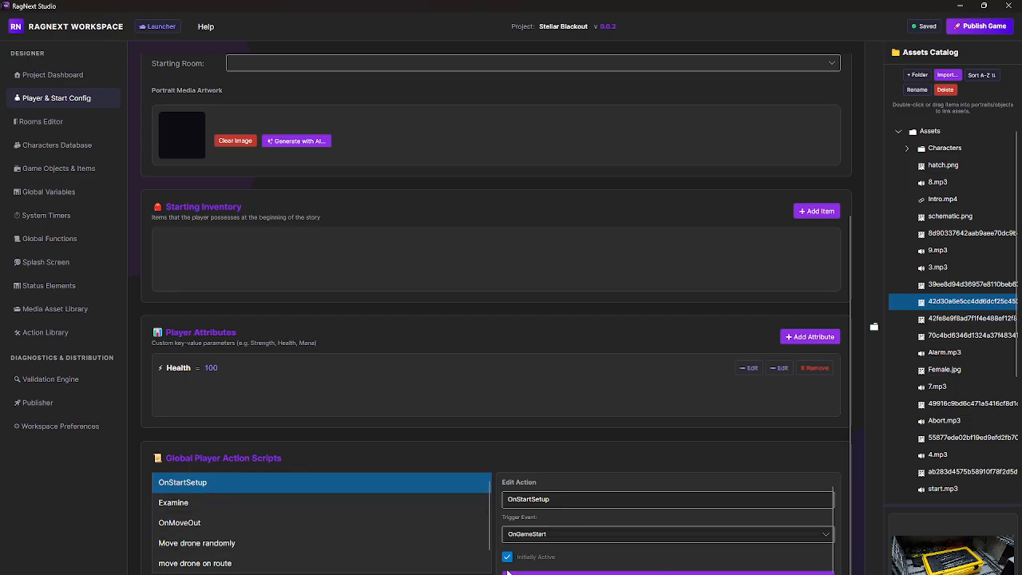
click(576, 534)
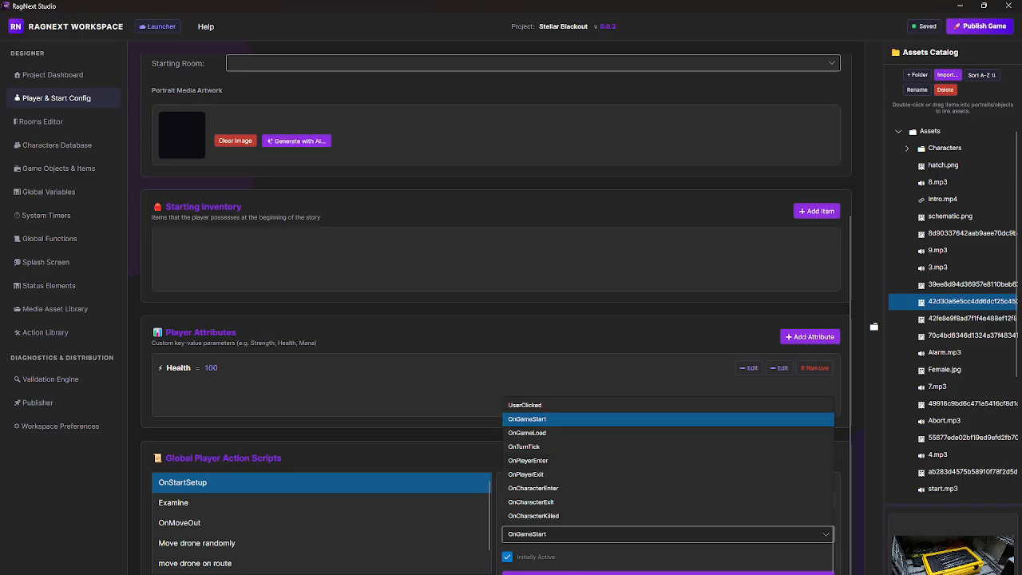
click(668, 572)
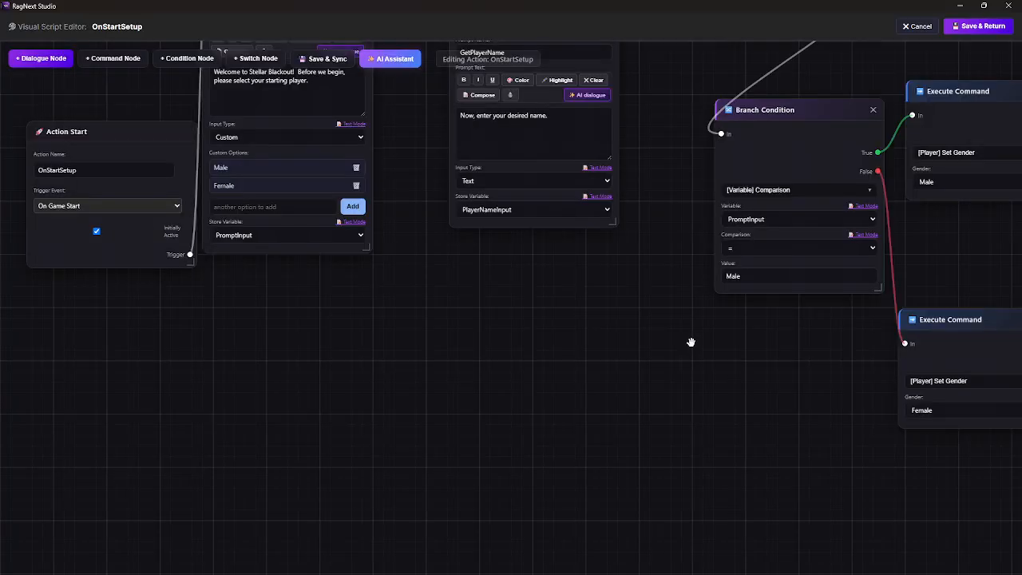
Step: Shift the WelcomeSetup prompt node slightly closer to the GetPlayerName node and survey the whole OnStartSetup graph
scroll(460, 357, down, 2)
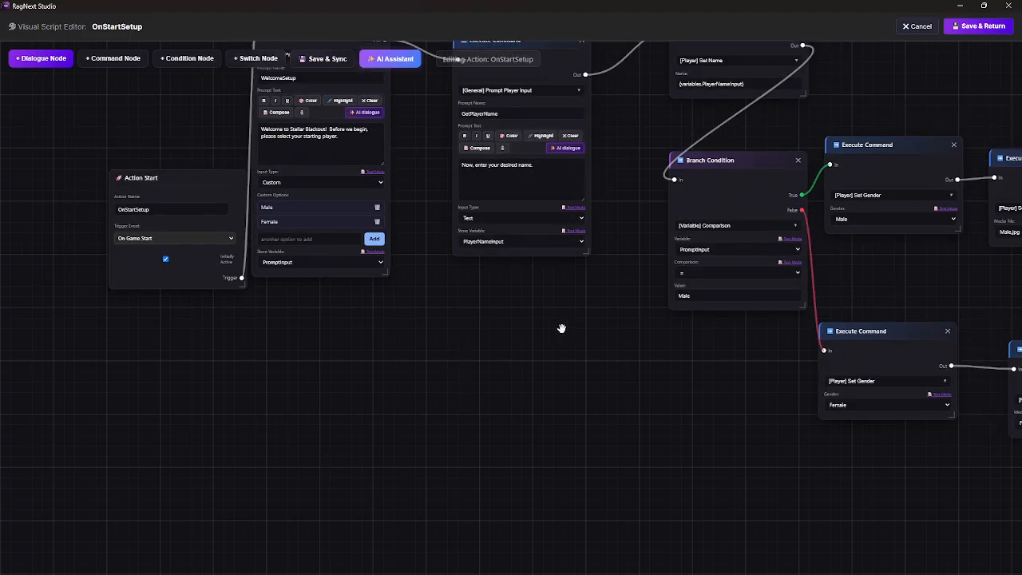
drag(562, 329, 527, 467)
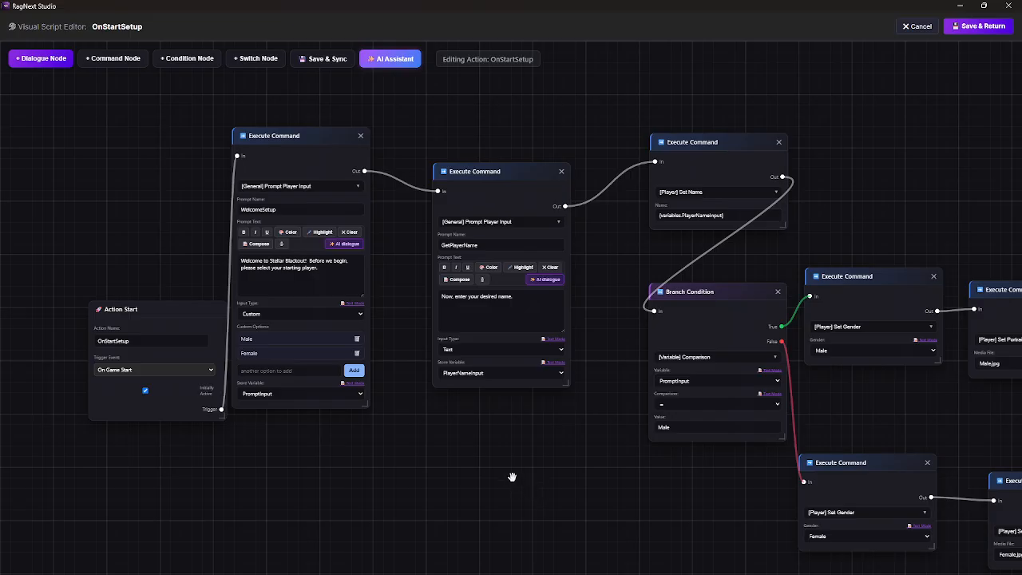
drag(313, 139, 340, 146)
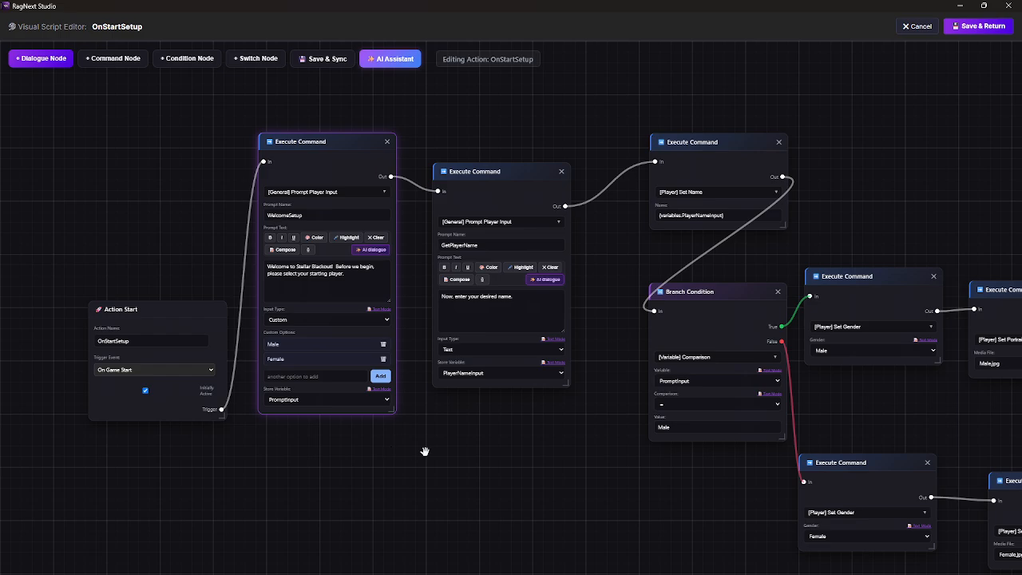
scroll(160, 272, down, 2)
scroll(179, 247, up, 3)
scroll(217, 315, down, 5)
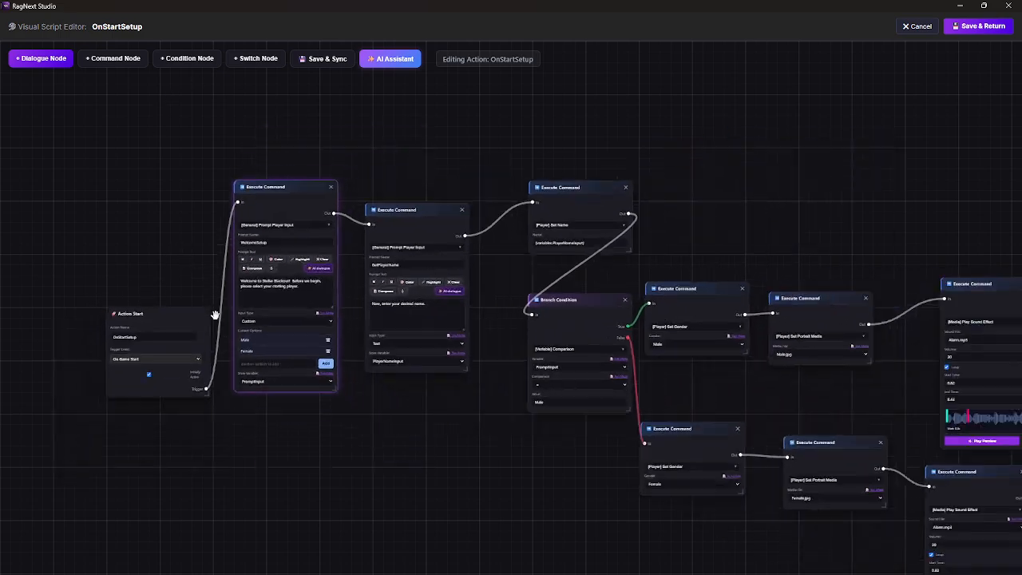
drag(529, 448, 402, 437)
scroll(402, 438, up, 1)
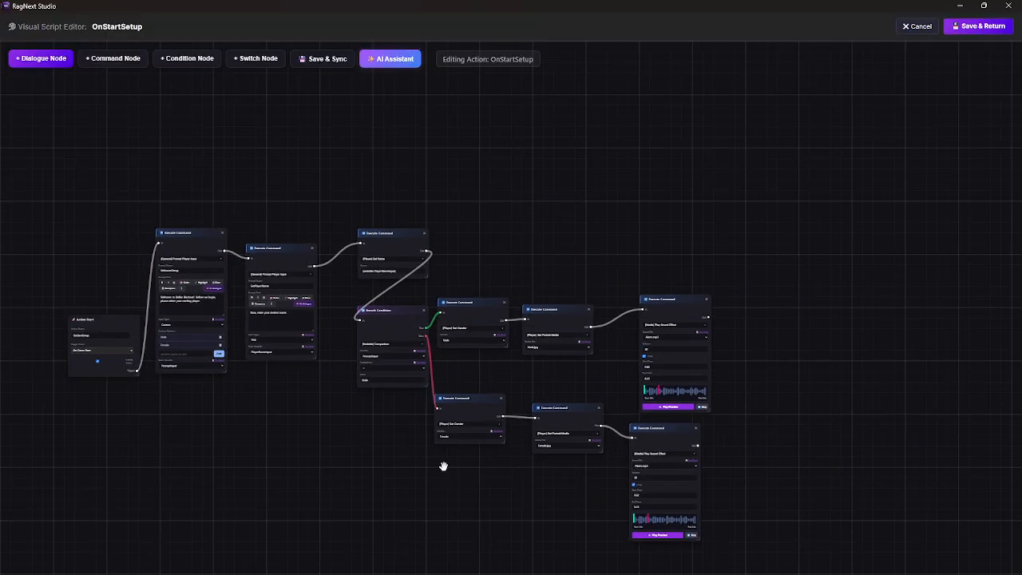
scroll(321, 413, up, 3)
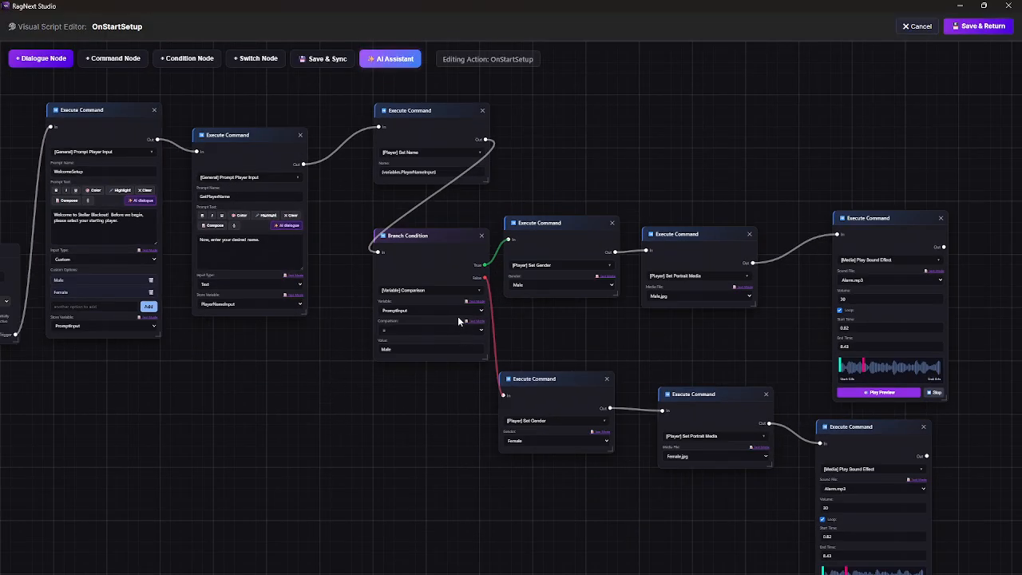
Step: Select the Branch Condition with its three true-branch command nodes, move them slightly upward together, and view the available node actions
click(435, 235)
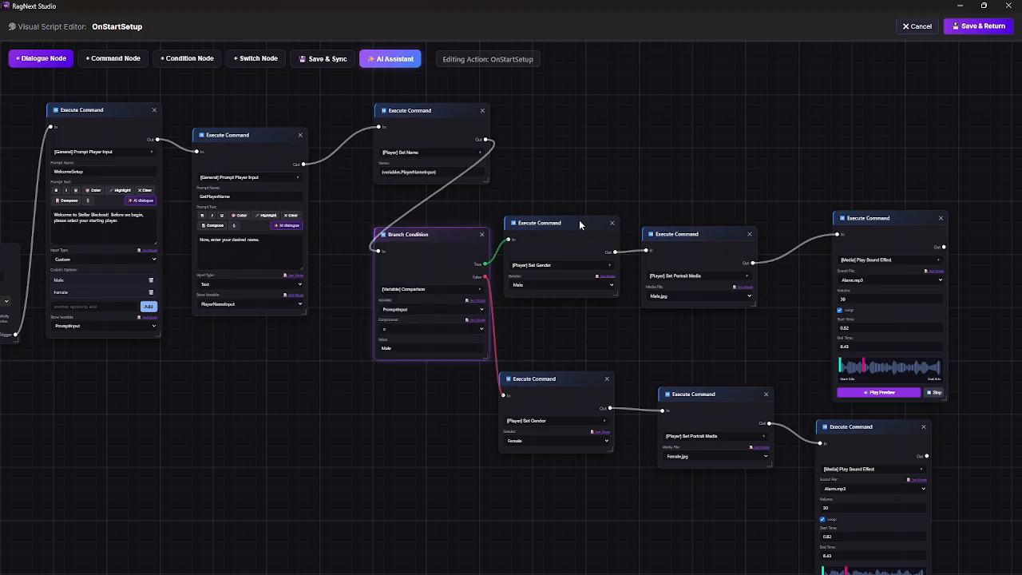
shift+click(575, 226)
shift+click(695, 242)
shift+click(898, 217)
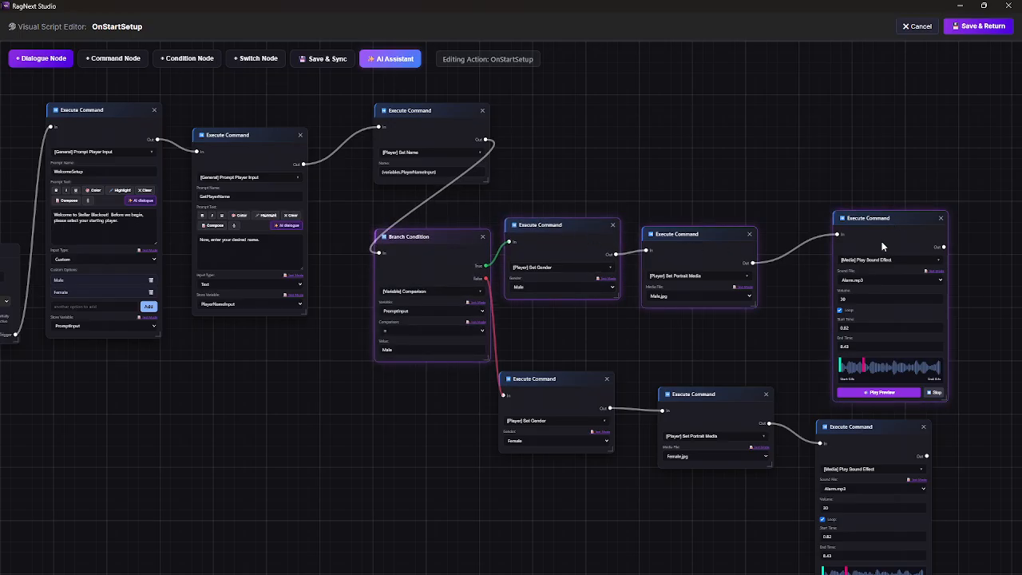
mouse_move(905, 214)
mouse_down()
mouse_move(913, 199)
mouse_move(893, 201)
mouse_up()
right_click(884, 225)
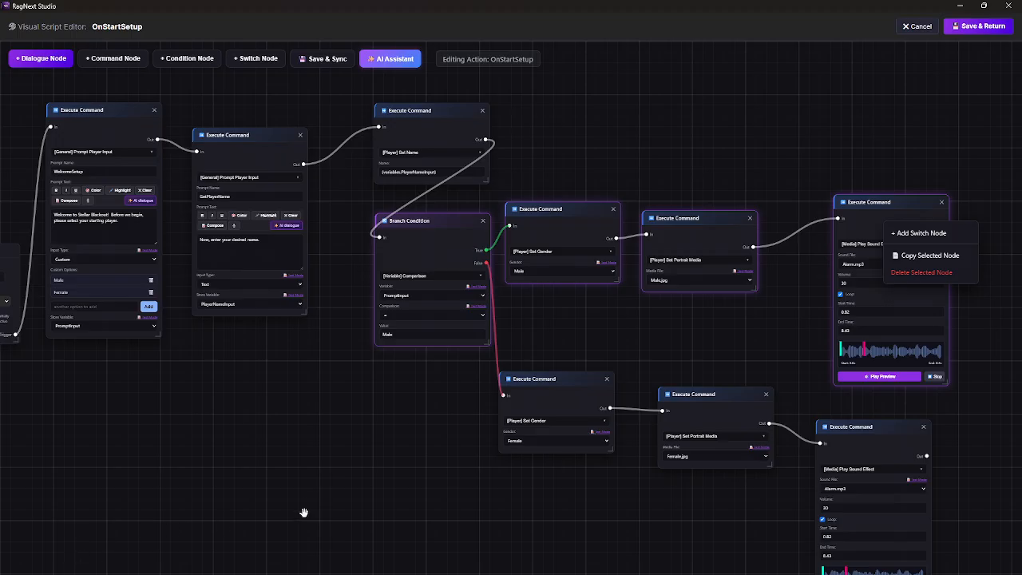
click(335, 489)
Step: Examine the WelcomeSetup and GetPlayerName prompt nodes, including the variable choices for storing the entered name
drag(293, 434, 510, 531)
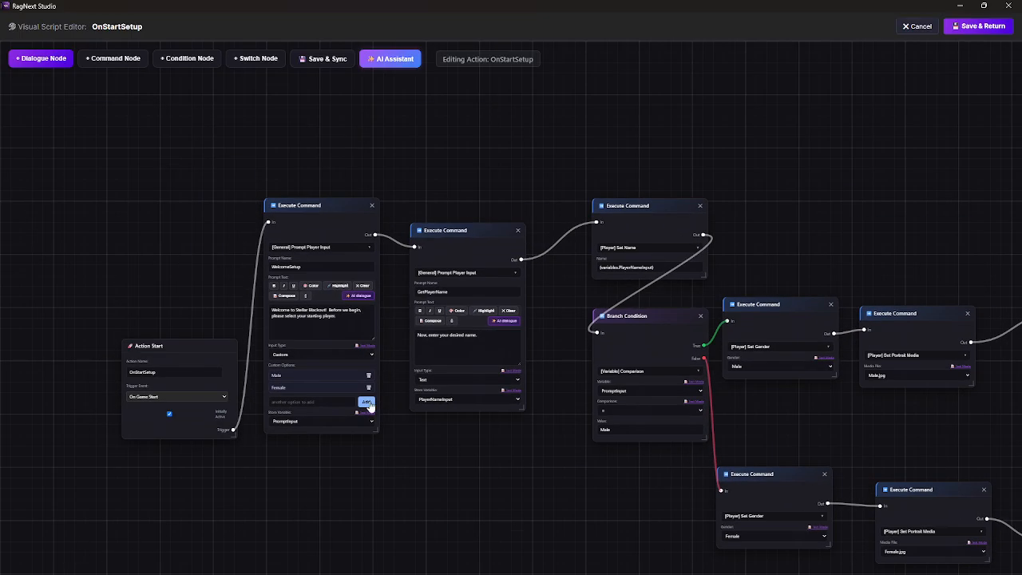
scroll(347, 466, up, 3)
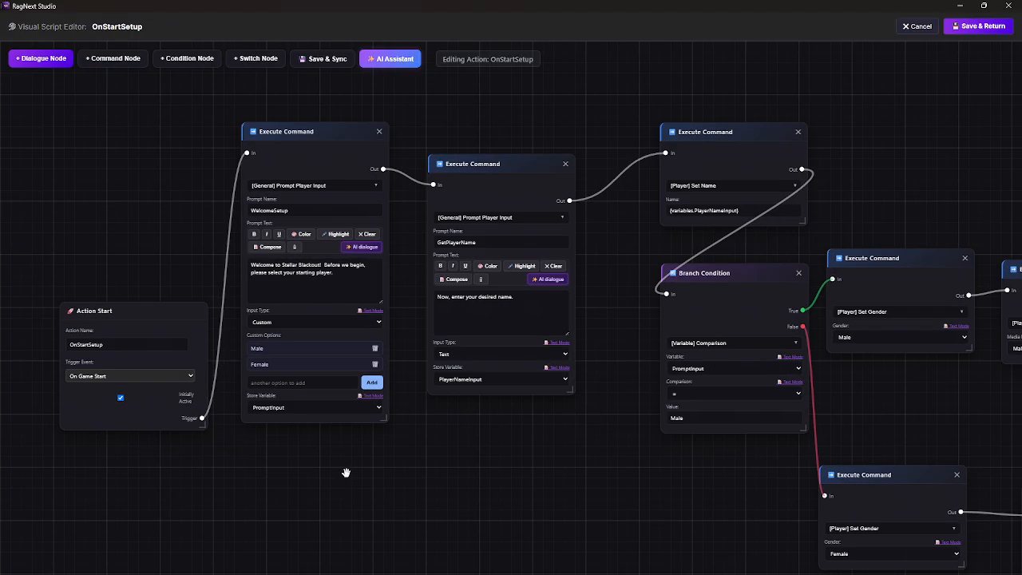
drag(281, 453, 337, 508)
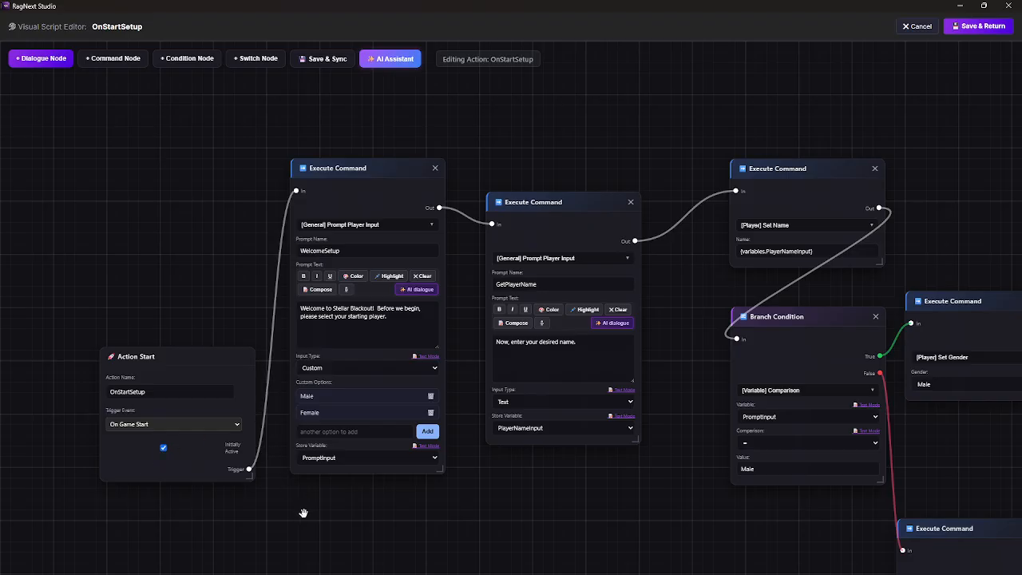
drag(435, 515, 440, 546)
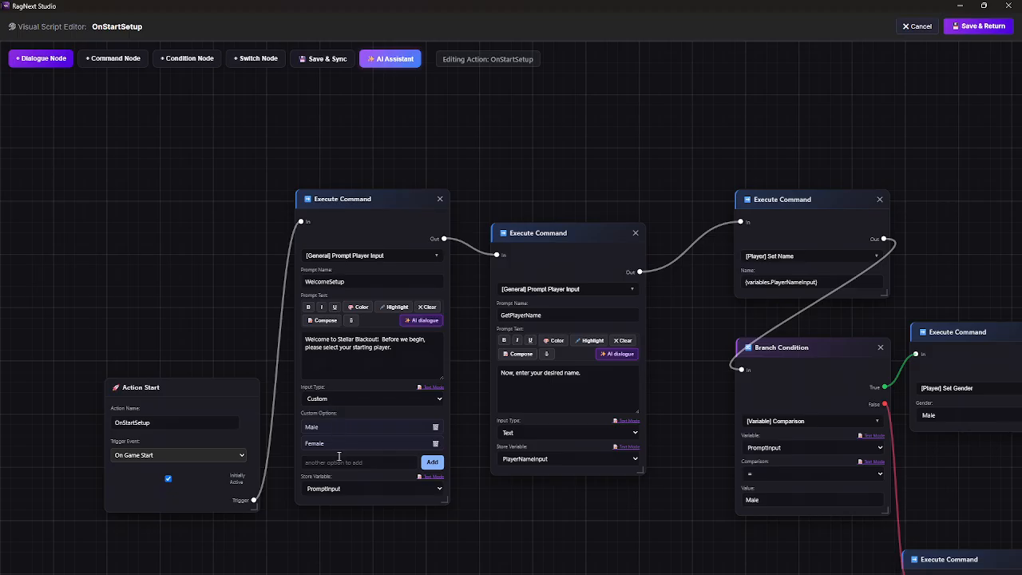
drag(453, 534, 433, 564)
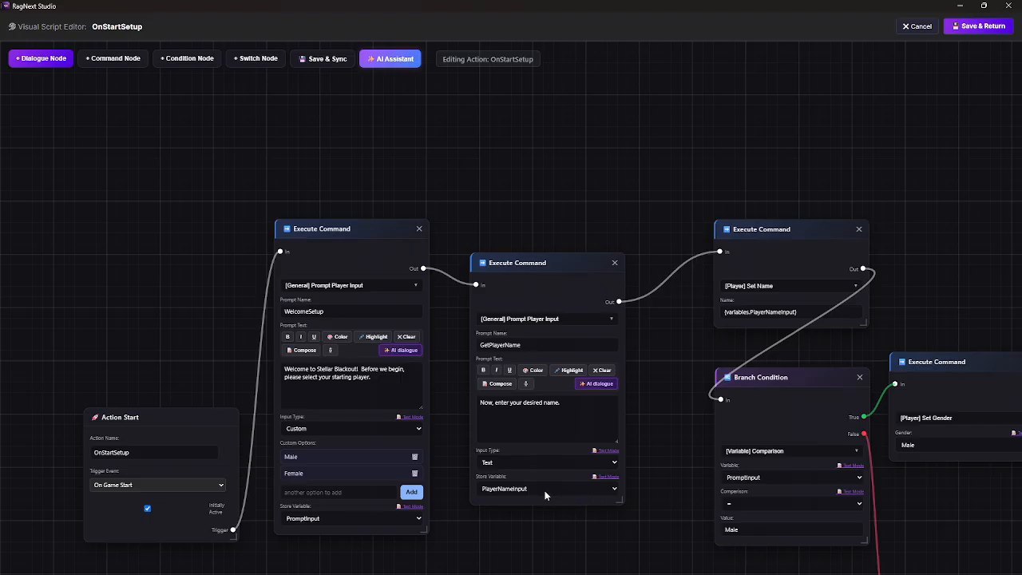
click(614, 491)
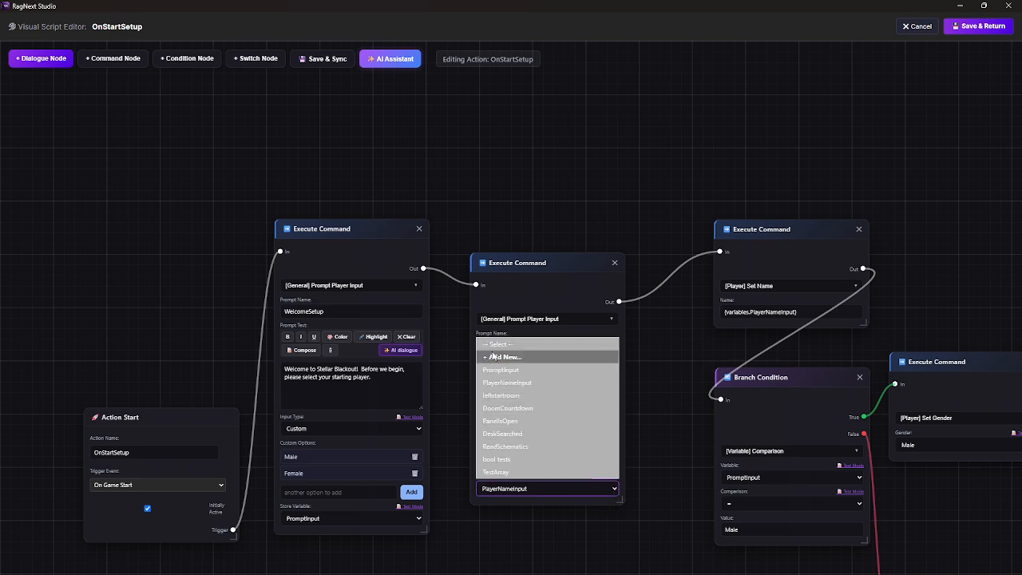
click(536, 535)
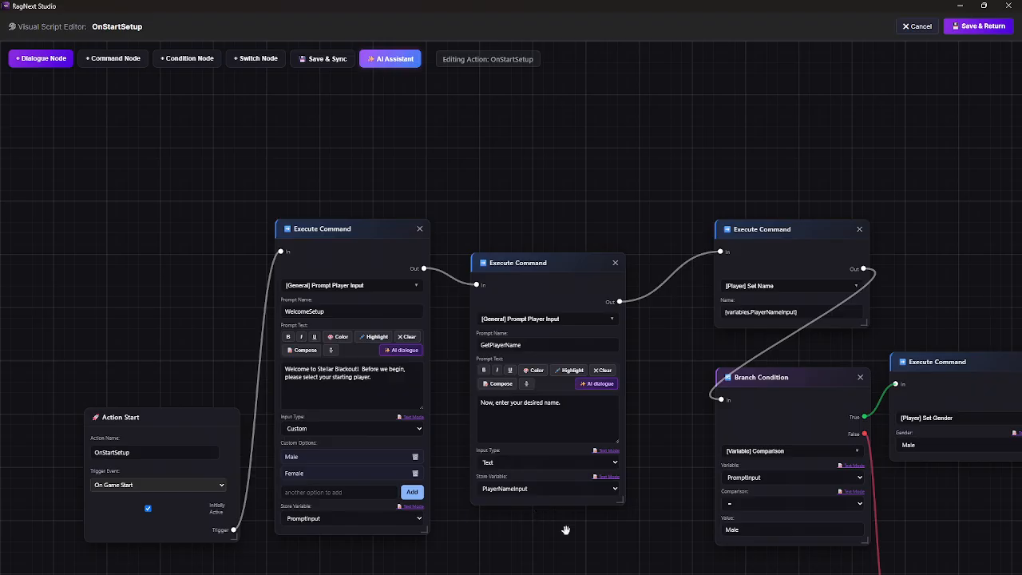
Step: Move the Set Name command node up and closer to the GetPlayerName prompt node
drag(665, 423, 471, 485)
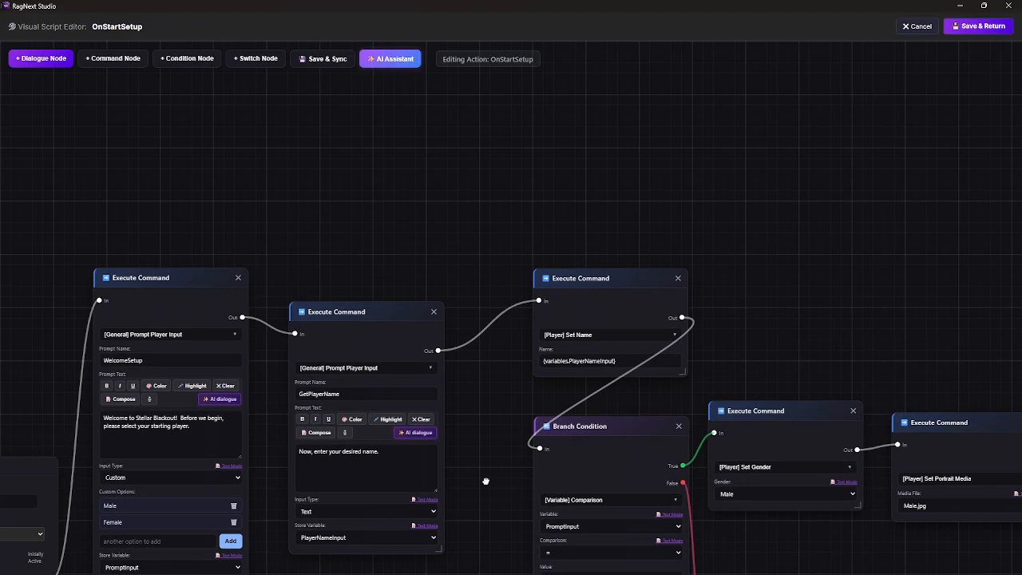
drag(609, 283, 570, 253)
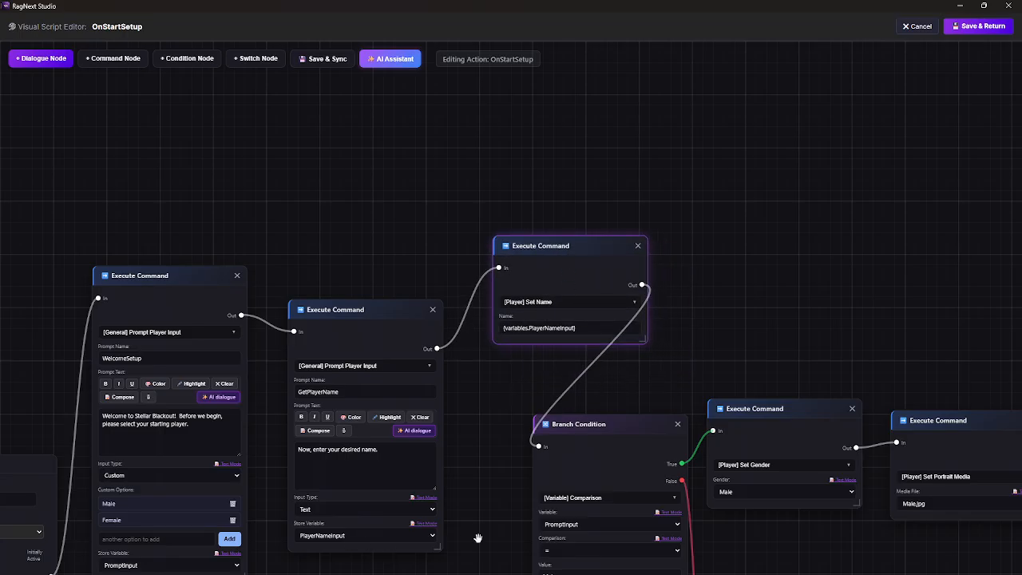
Step: Inspect the gender, portrait and sound commands on both branches, and leave the script editor without saving
drag(479, 537, 391, 408)
drag(468, 522, 367, 476)
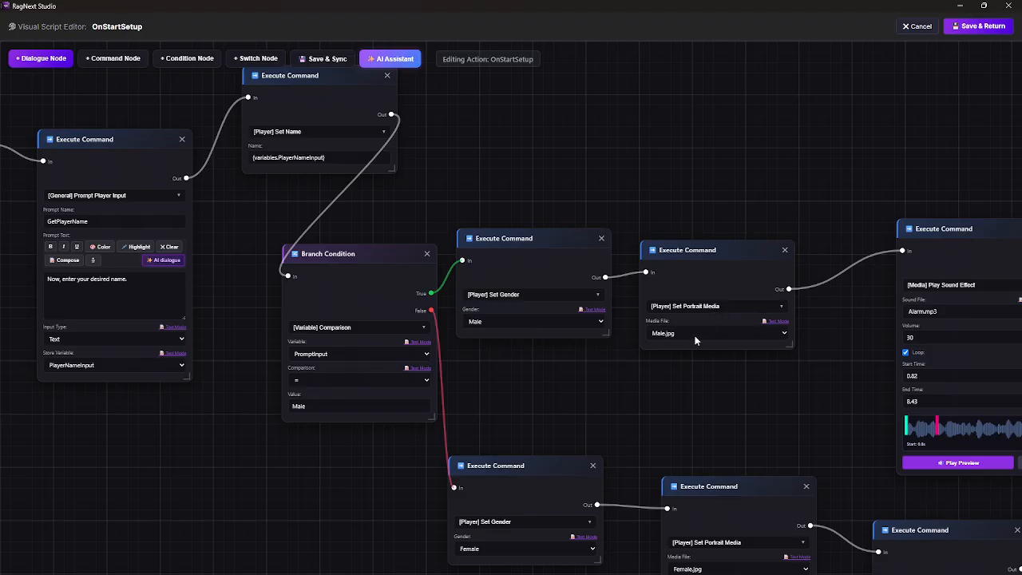
drag(774, 420, 598, 389)
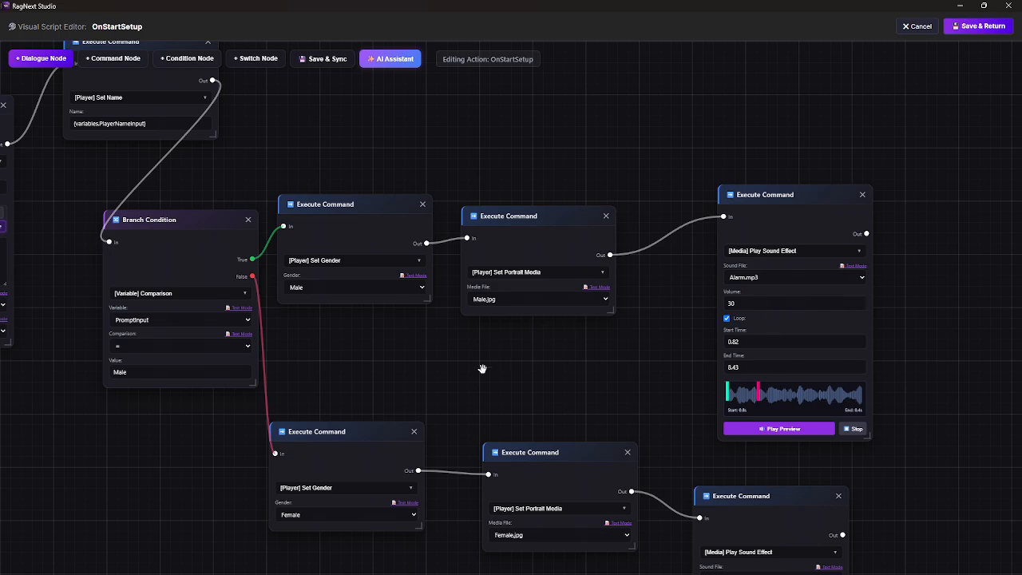
drag(483, 369, 728, 376)
click(920, 26)
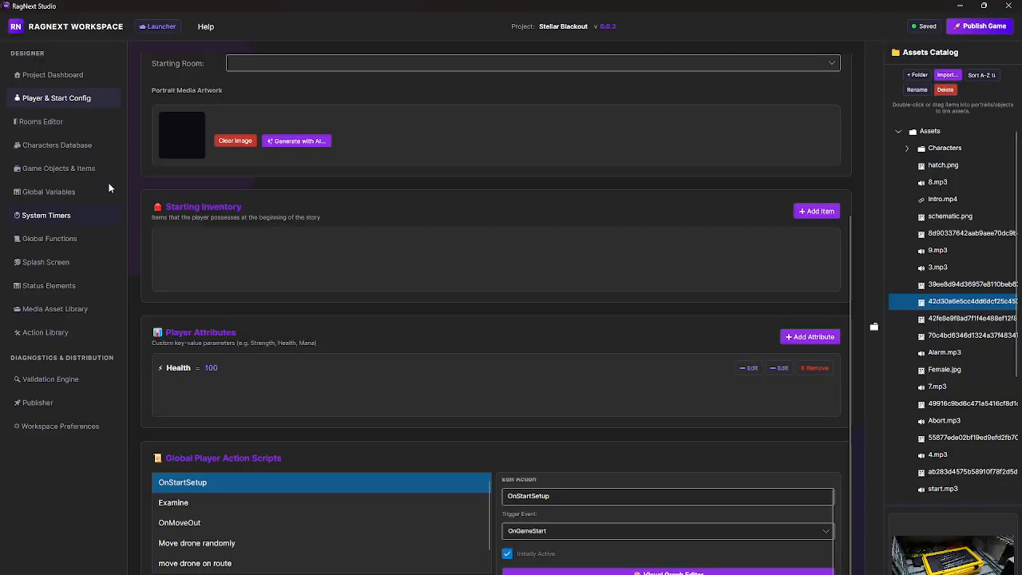
Step: Open the Starting Chamber room for editing in the Rooms Editor
click(37, 128)
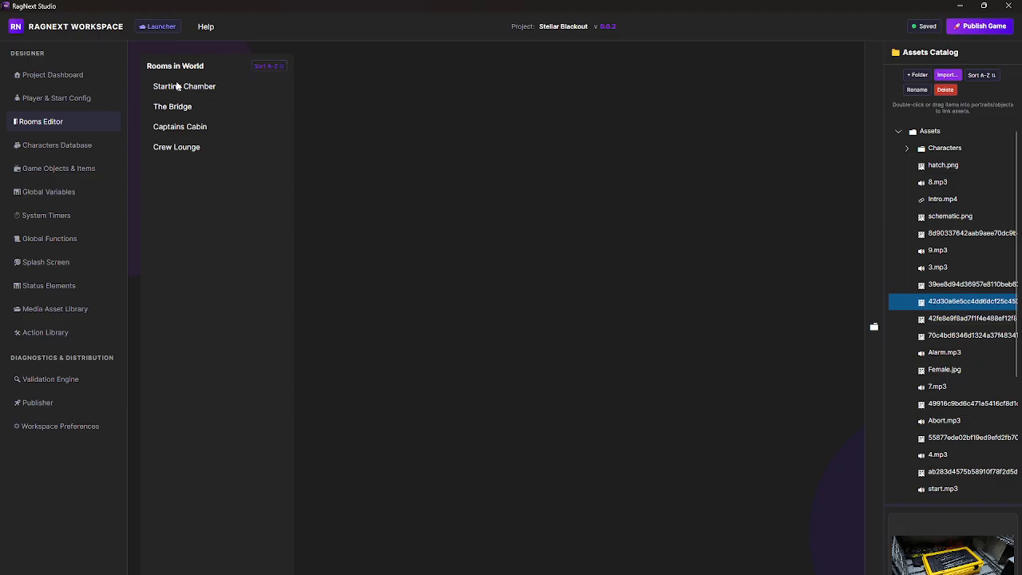
click(179, 86)
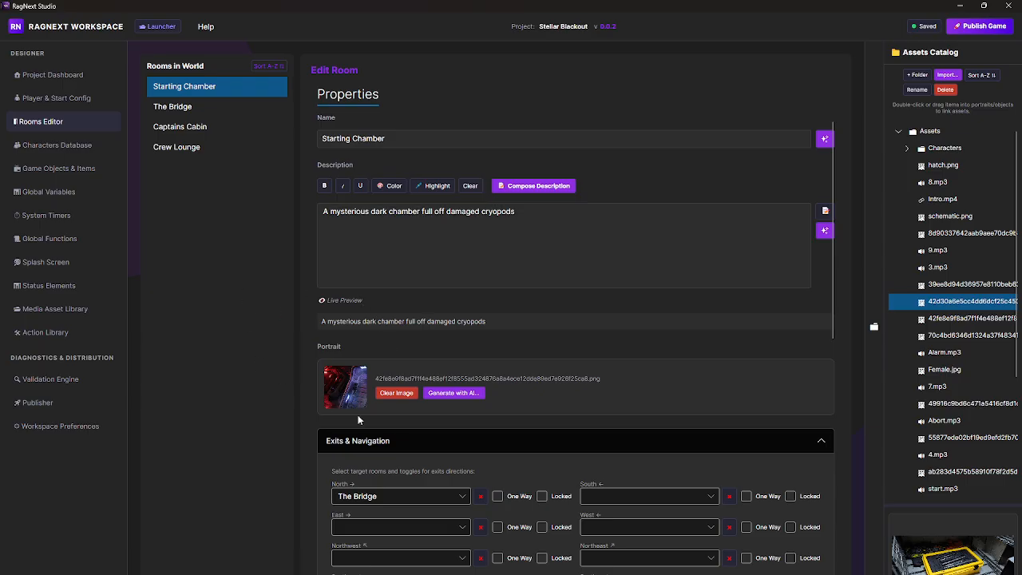
Step: Compare the Exits & Navigation settings of the Starting Chamber and The Bridge rooms
scroll(358, 419, down, 2)
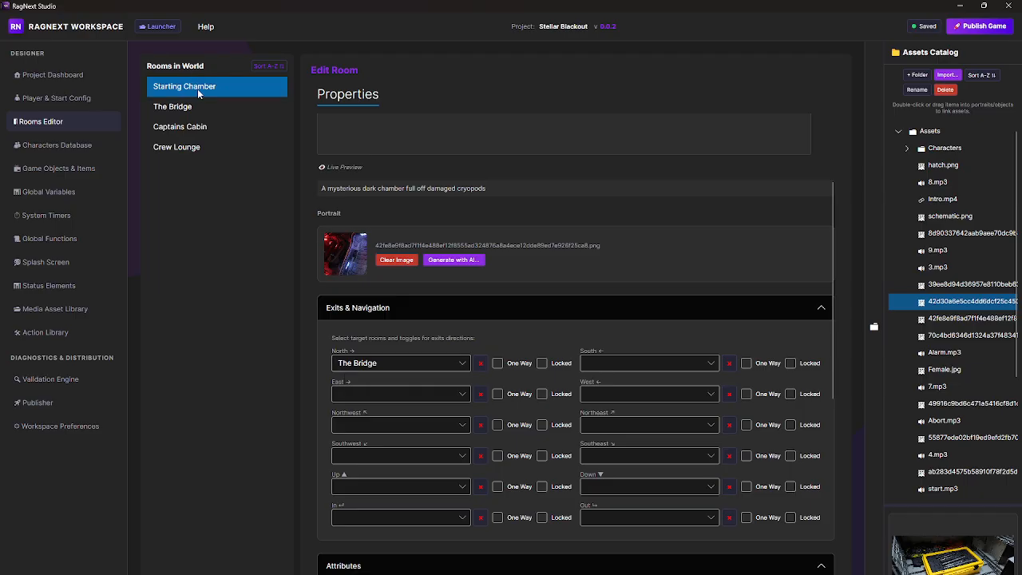
click(179, 107)
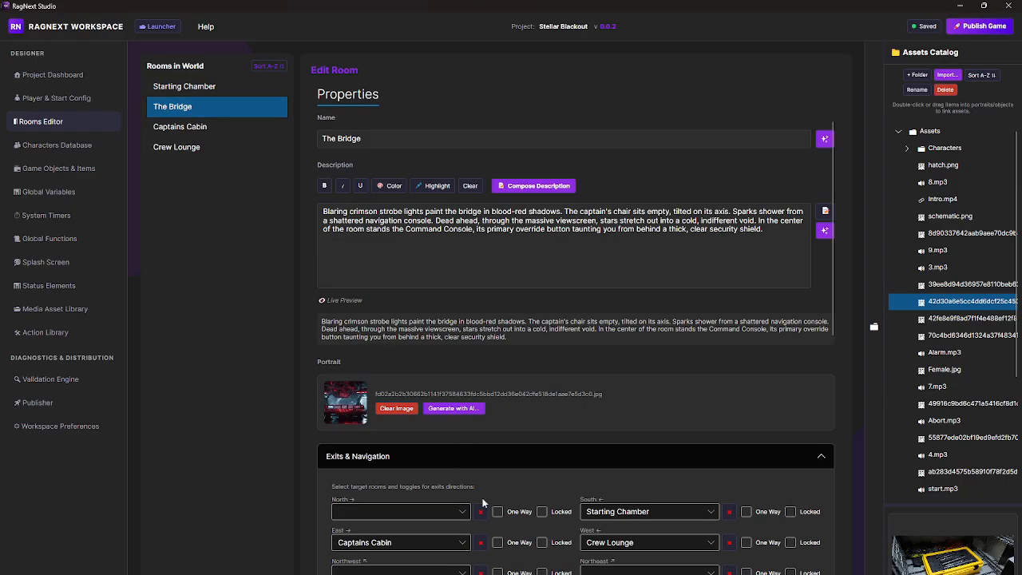
scroll(650, 506, down, 1)
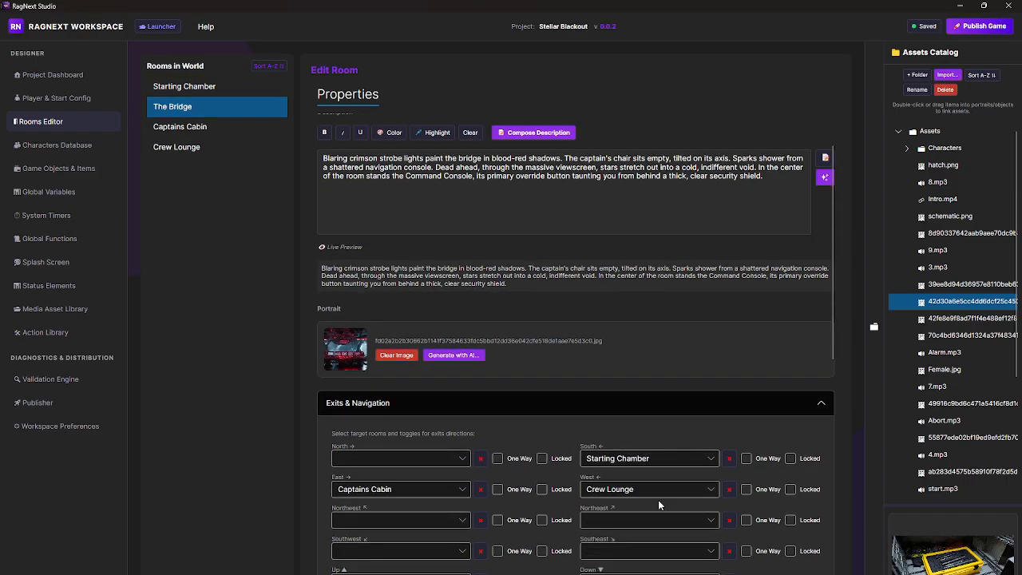
Step: Review the Starting Chamber's exits, its attributes, and the list of objects that can start in the room
click(188, 86)
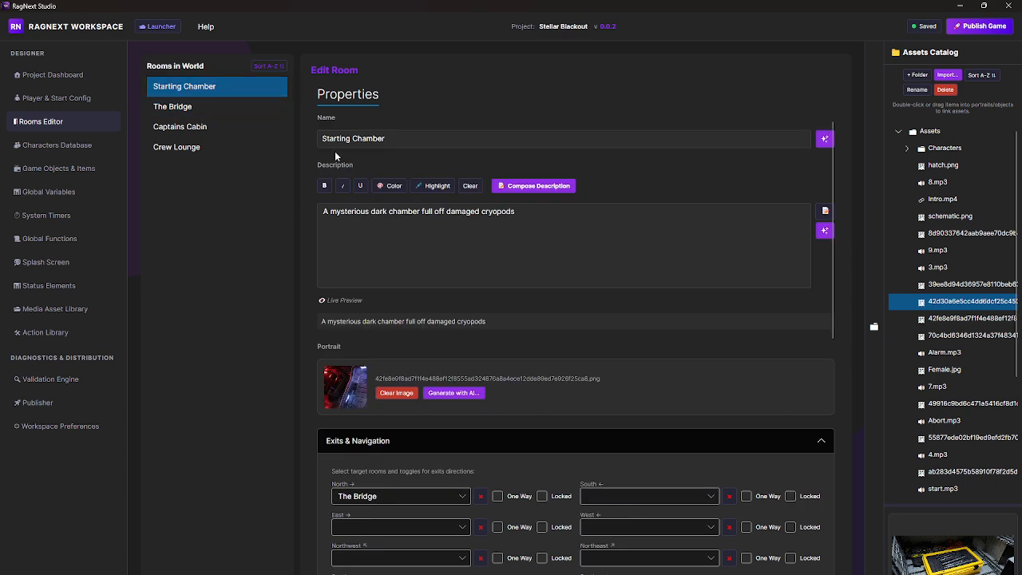
scroll(445, 508, down, 4)
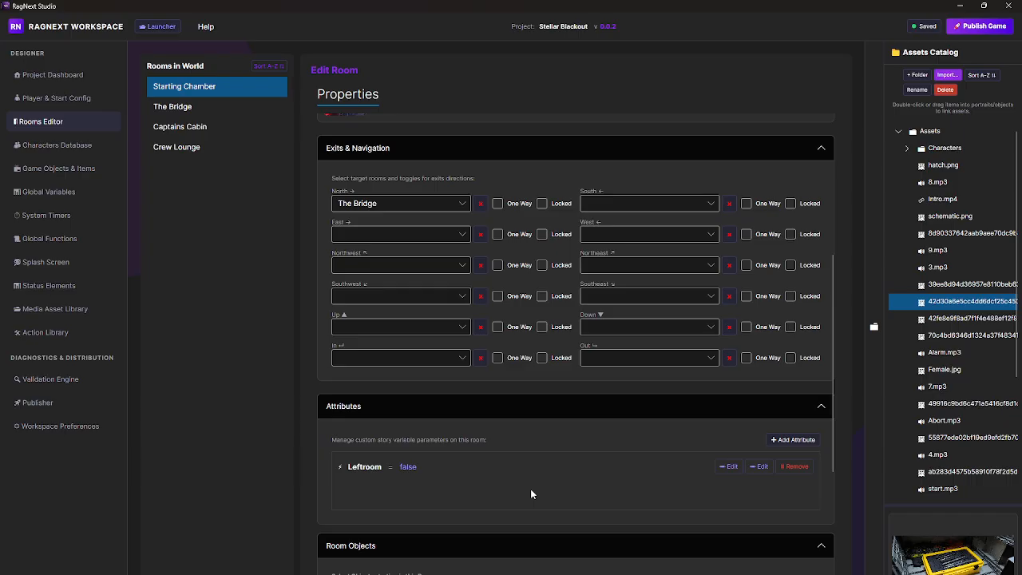
scroll(527, 487, down, 2)
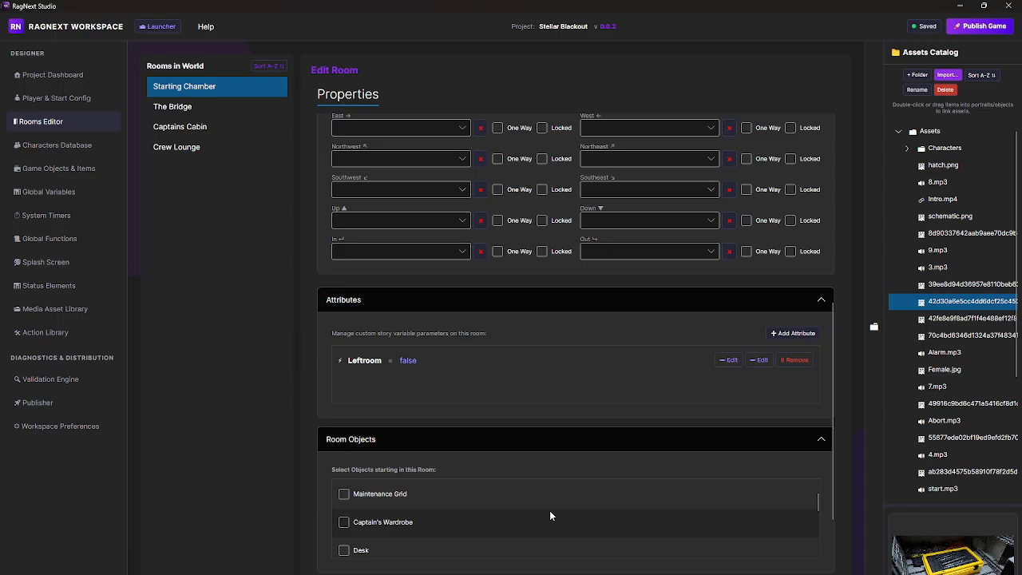
scroll(736, 537, down, 5)
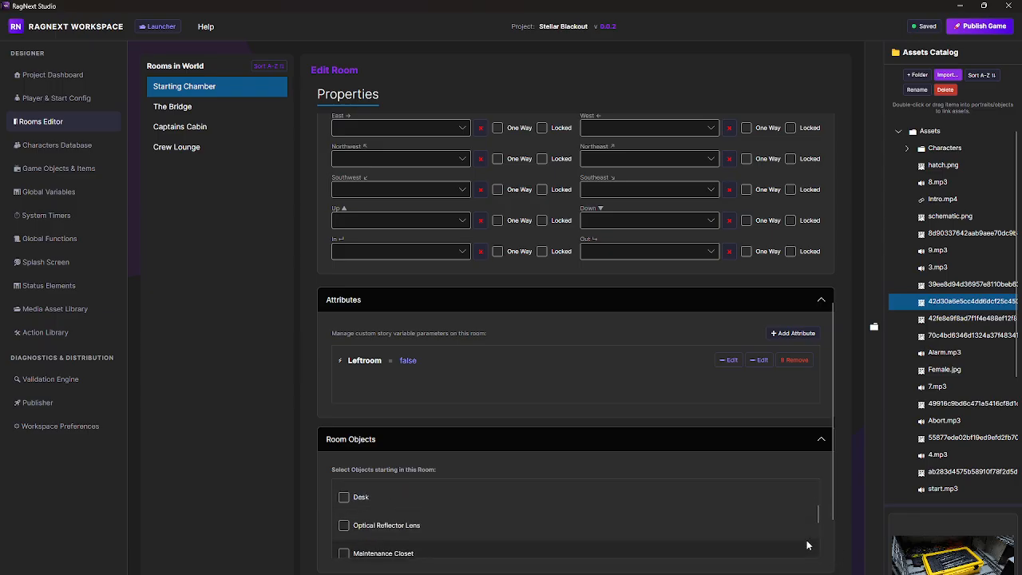
scroll(600, 519, down, 2)
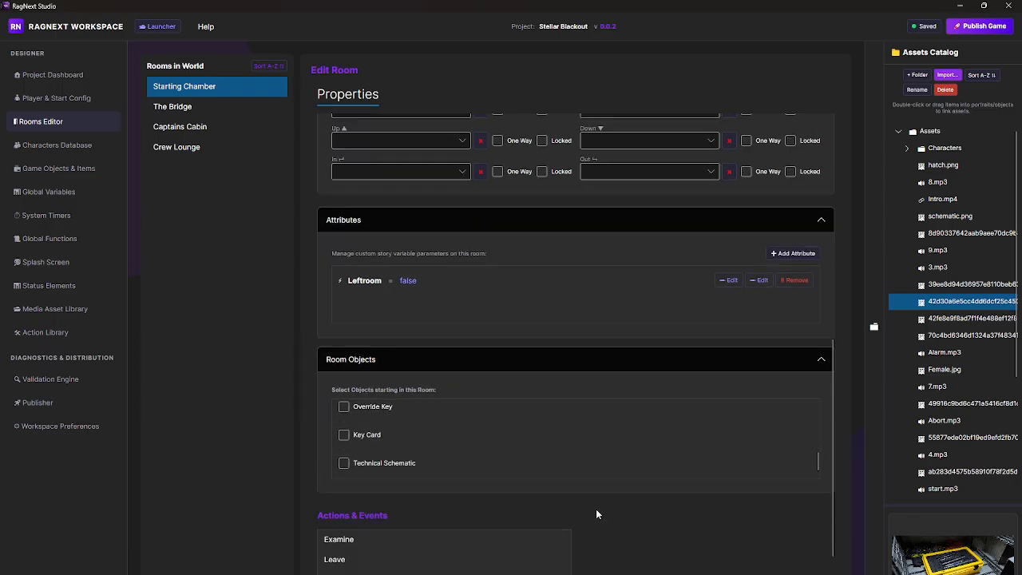
scroll(432, 452, up, 2)
scroll(455, 452, up, 4)
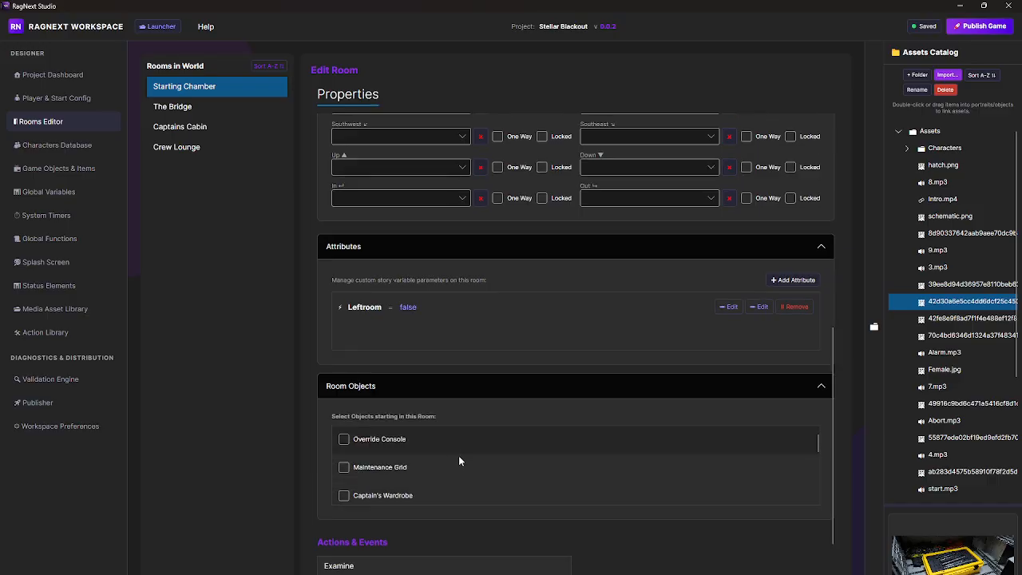
scroll(643, 520, down, 3)
Step: Inspect the visual script of the Starting Chamber's Examine action and leave it without saving
click(348, 482)
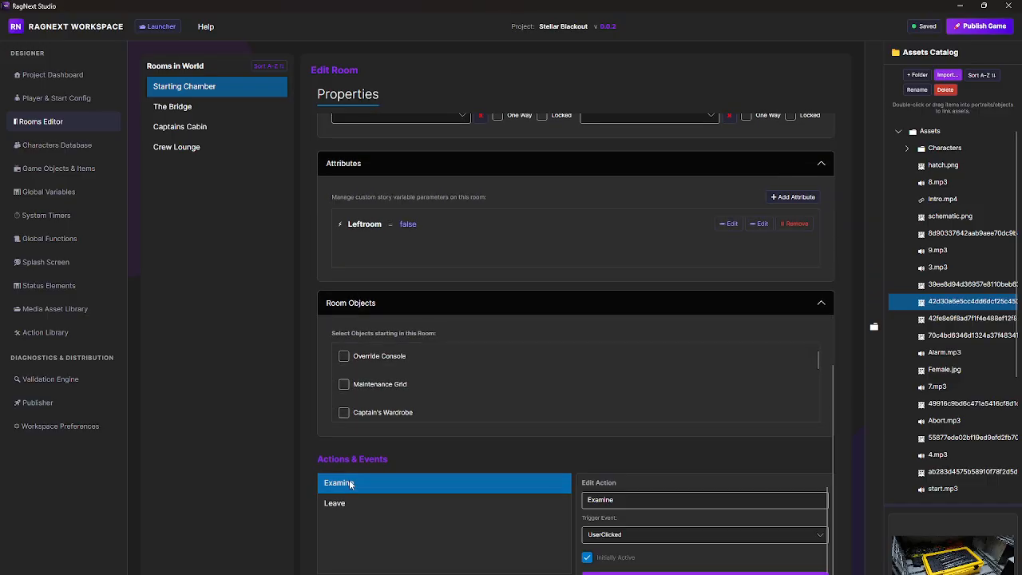
click(721, 563)
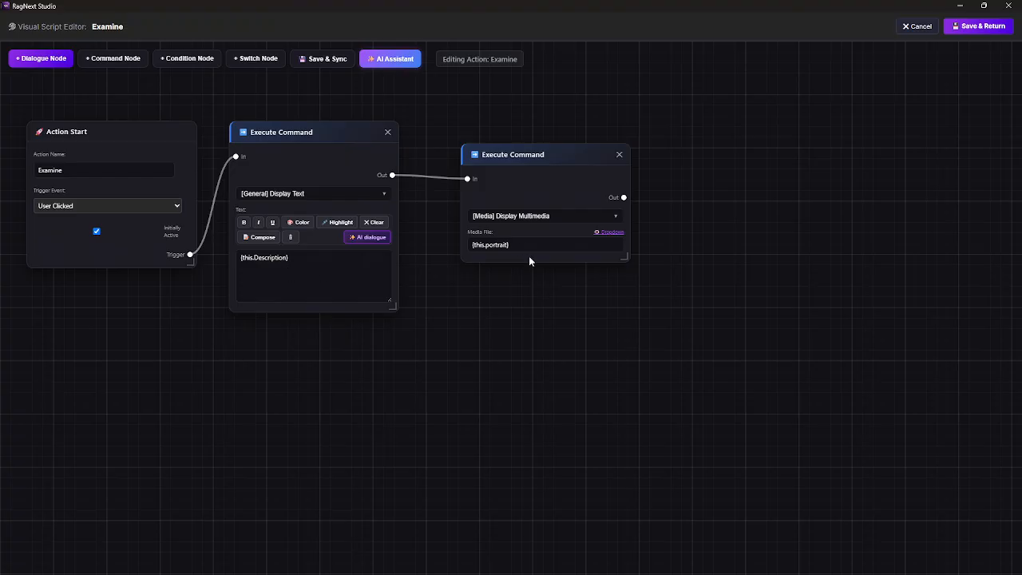
click(922, 28)
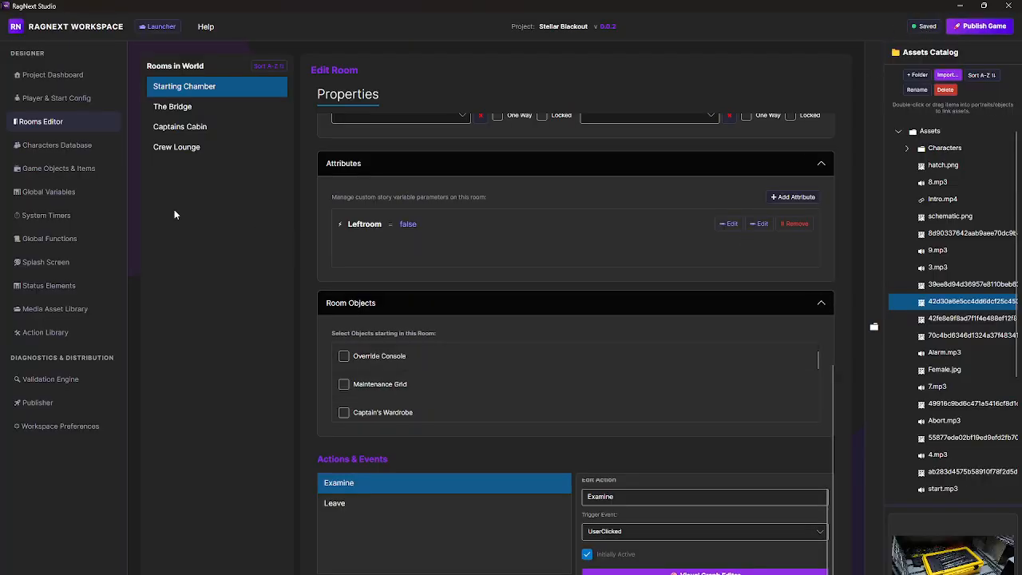
Step: Open the Maintenance Drone in the Characters Database and review its portrait, health, gender, starting room, inventory and attributes
click(77, 147)
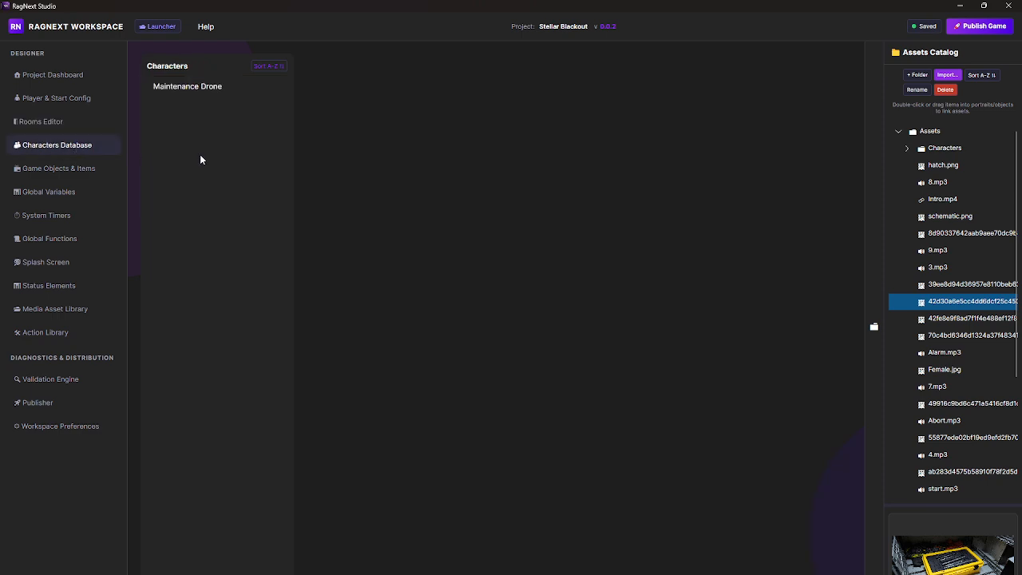
click(211, 87)
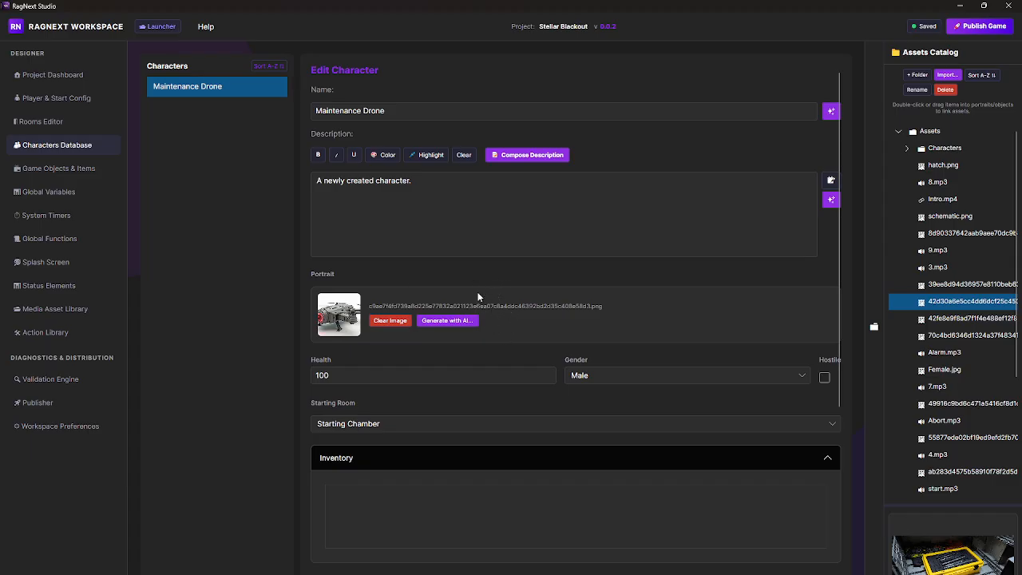
scroll(481, 307, down, 3)
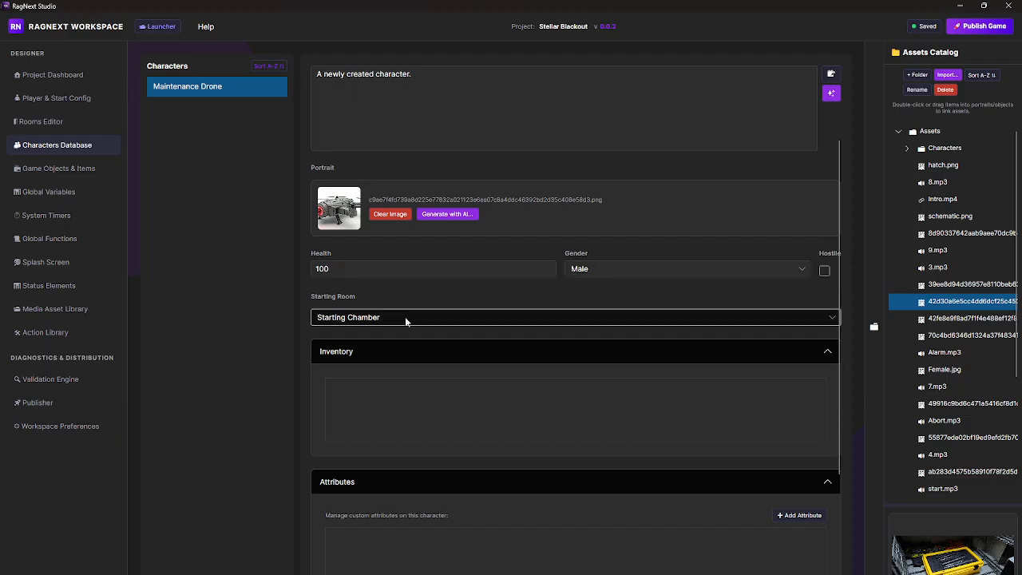
scroll(375, 422, down, 2)
scroll(375, 421, down, 2)
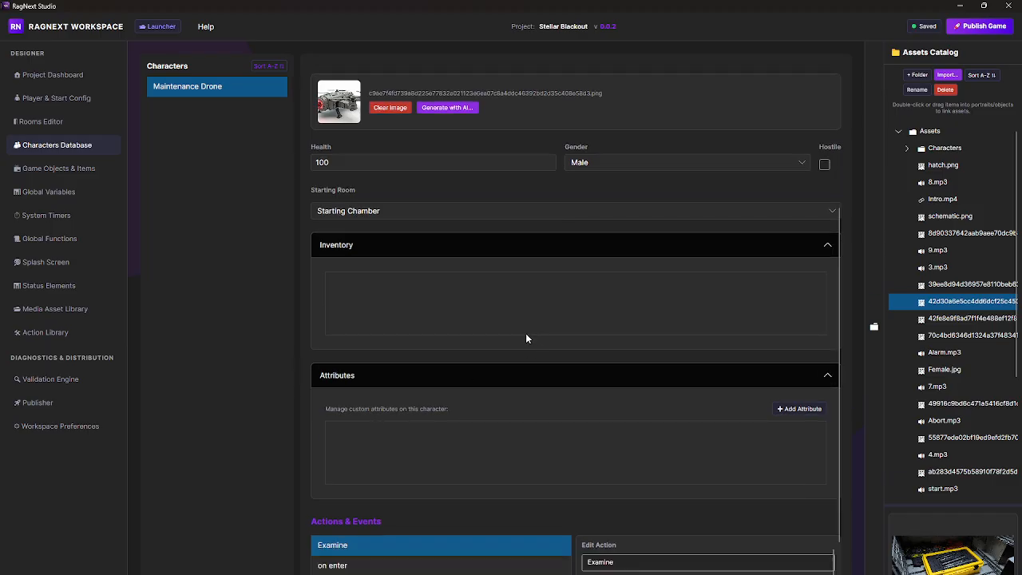
scroll(451, 438, down, 2)
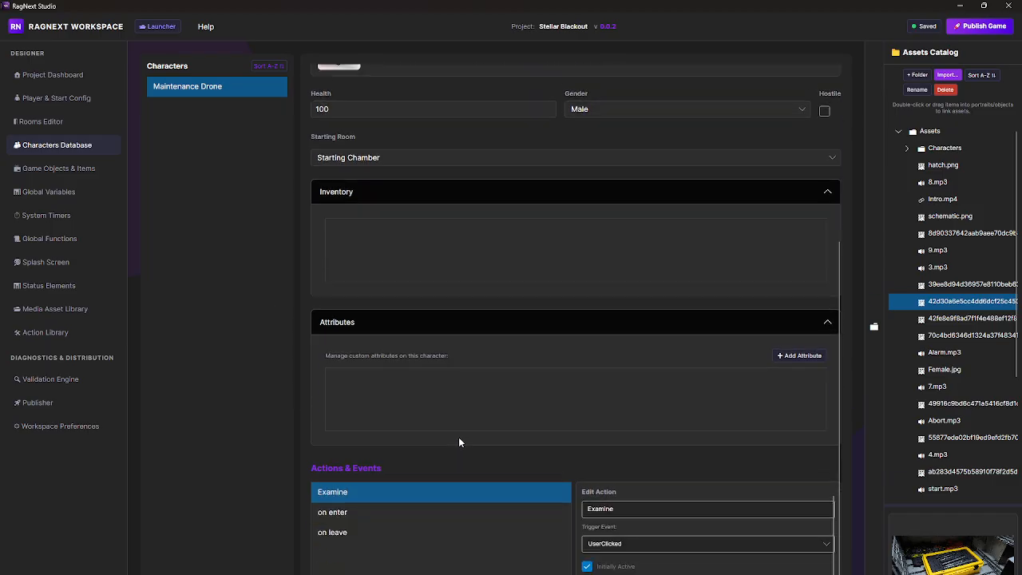
Step: Check the trigger settings of the Maintenance Drone's on enter and on leave actions
click(348, 502)
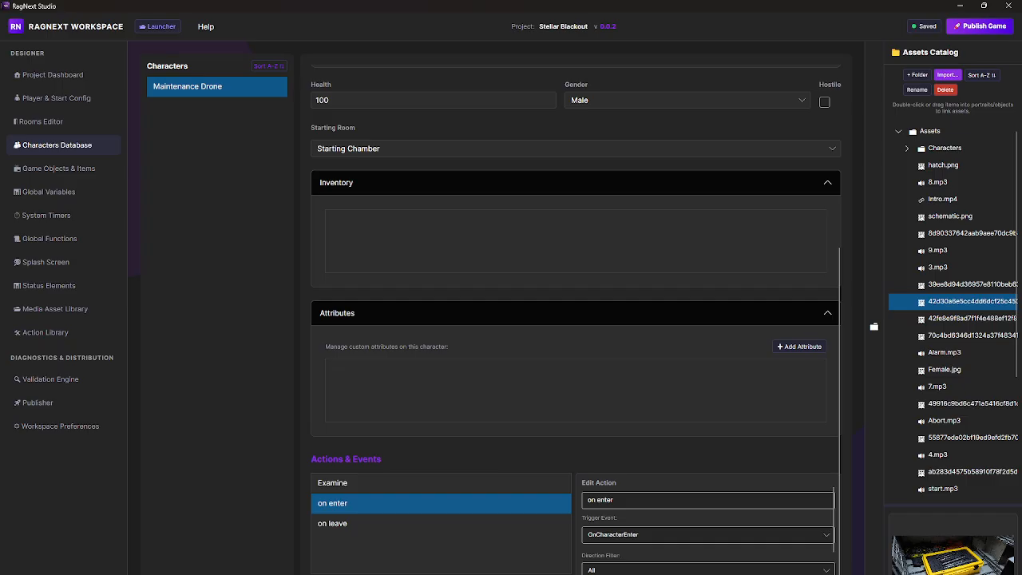
mouse_move(454, 573)
click(330, 527)
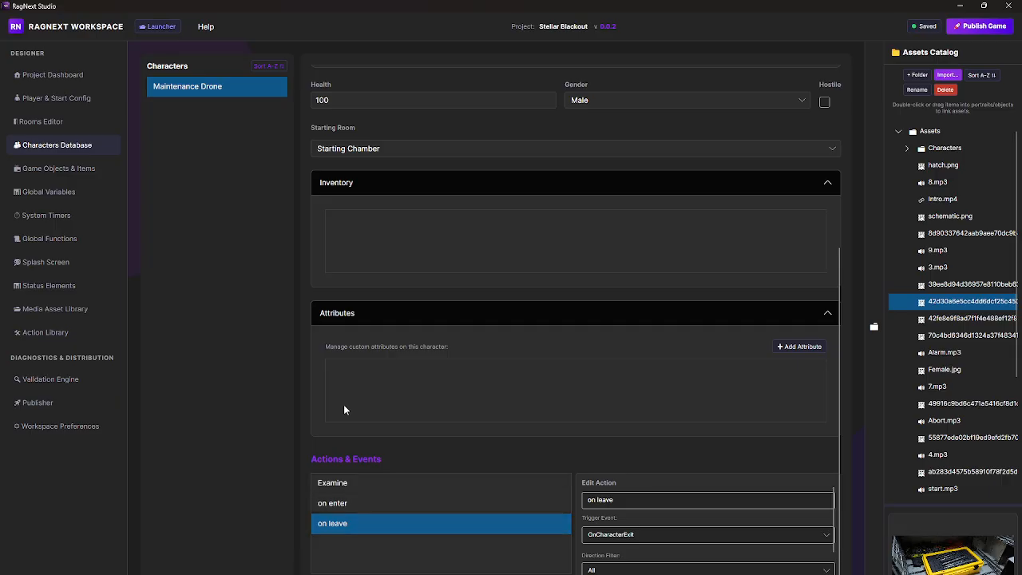
Step: Review the properties of the Override Console and the Desk in Game Objects & Items
click(52, 168)
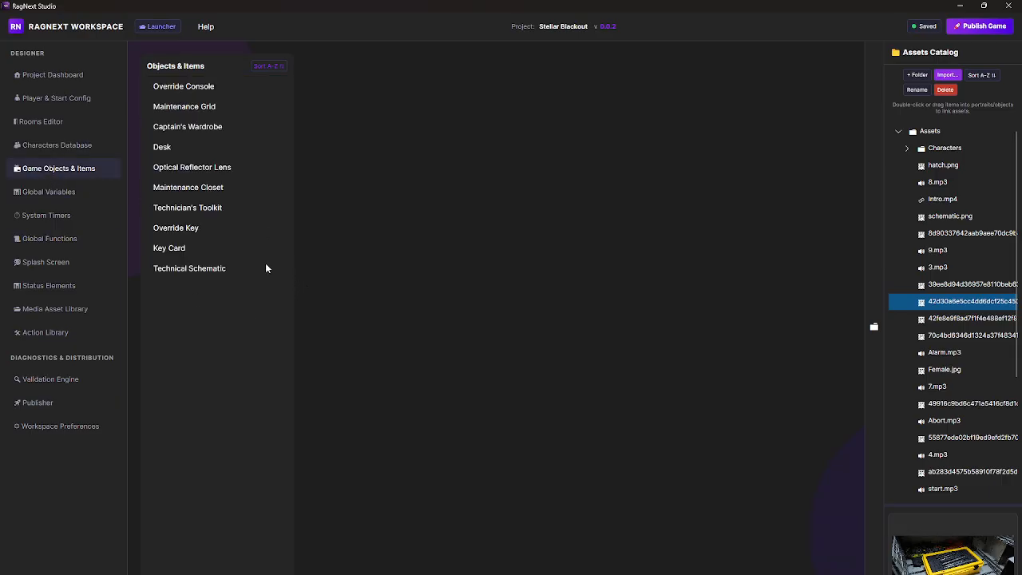
click(203, 85)
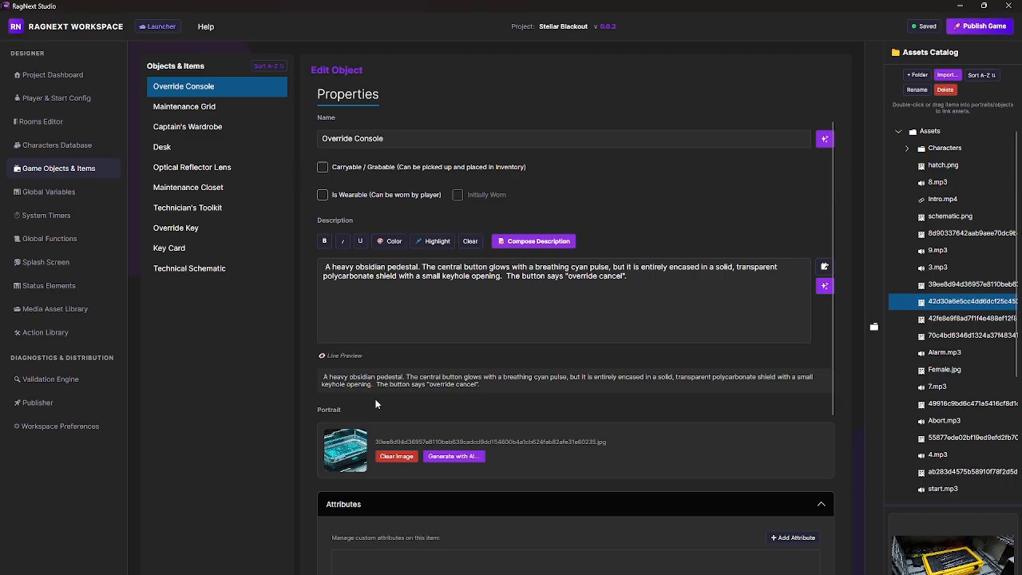
click(423, 335)
click(165, 148)
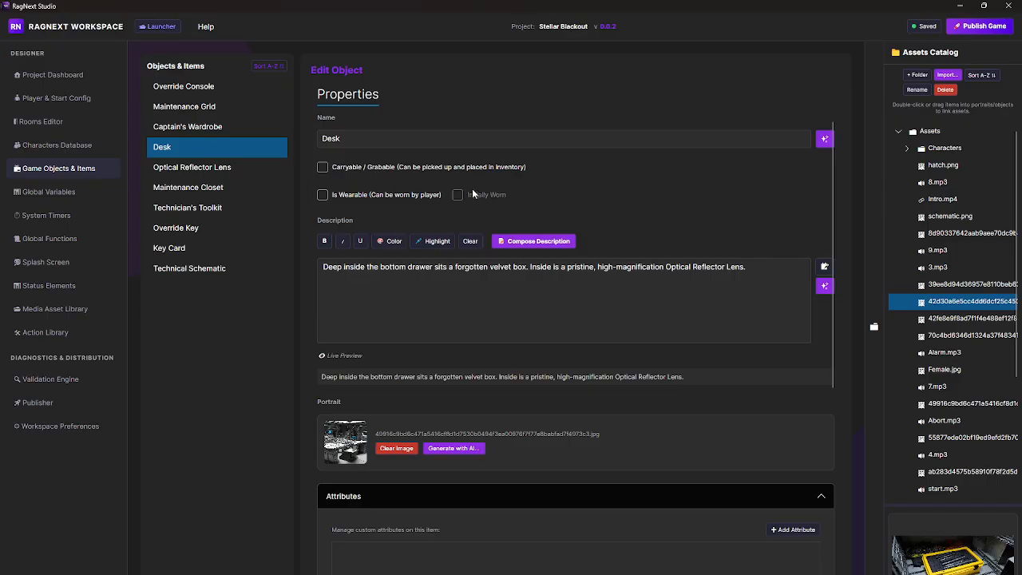
Step: Examine the Key Card's carryable option, description, attributes, container settings and available actions
click(179, 249)
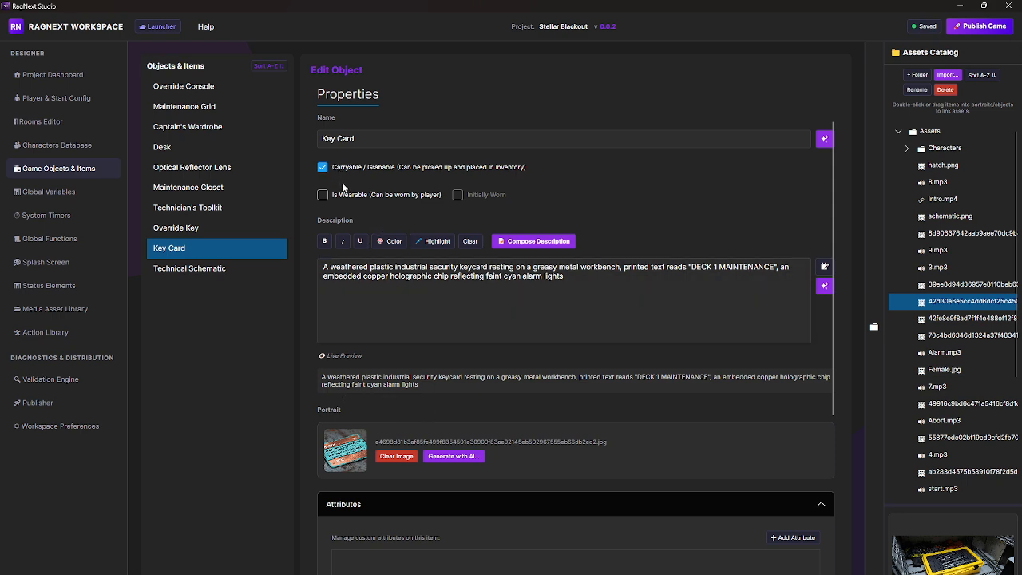
scroll(434, 423, down, 2)
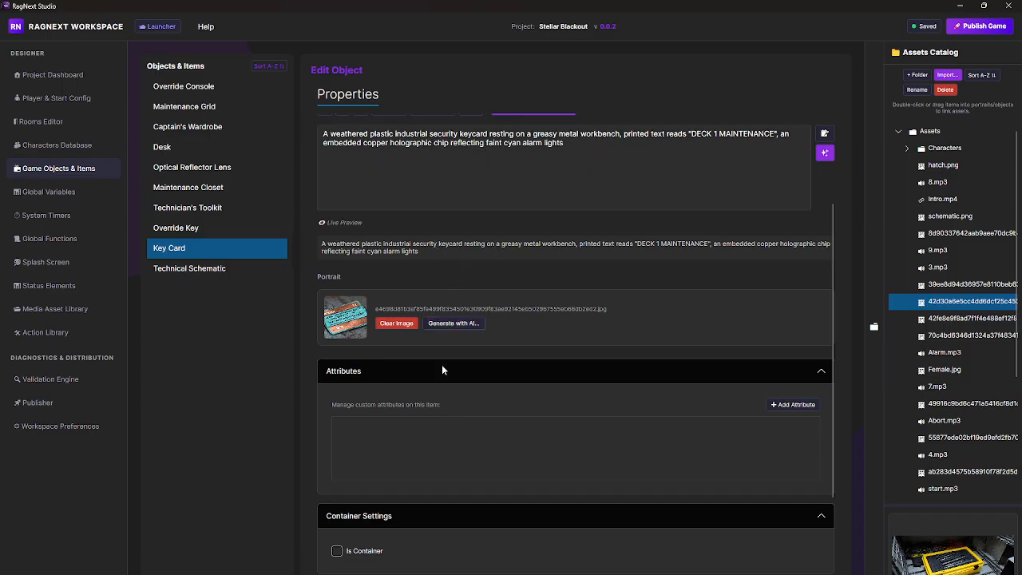
scroll(472, 418, down, 1)
scroll(532, 382, down, 1)
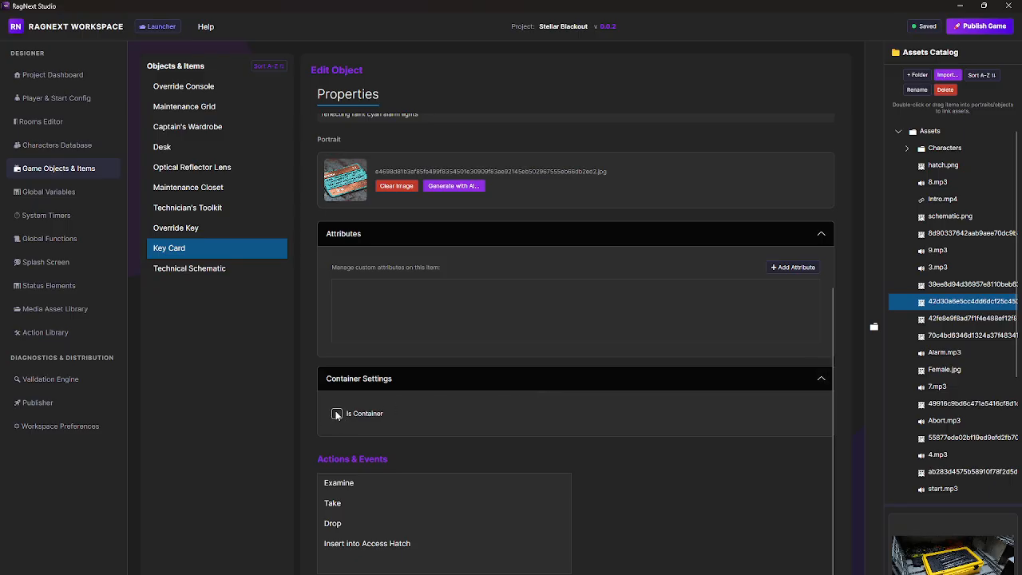
Step: Examine the Technician's Toolkit's container settings and contained objects, and show the details of its Examine action
click(195, 211)
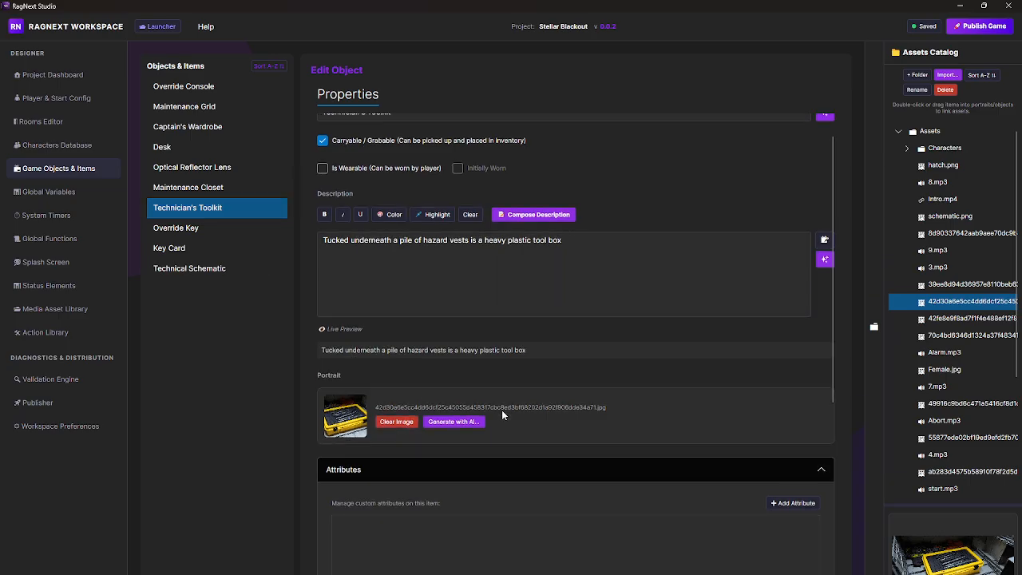
scroll(491, 408, down, 3)
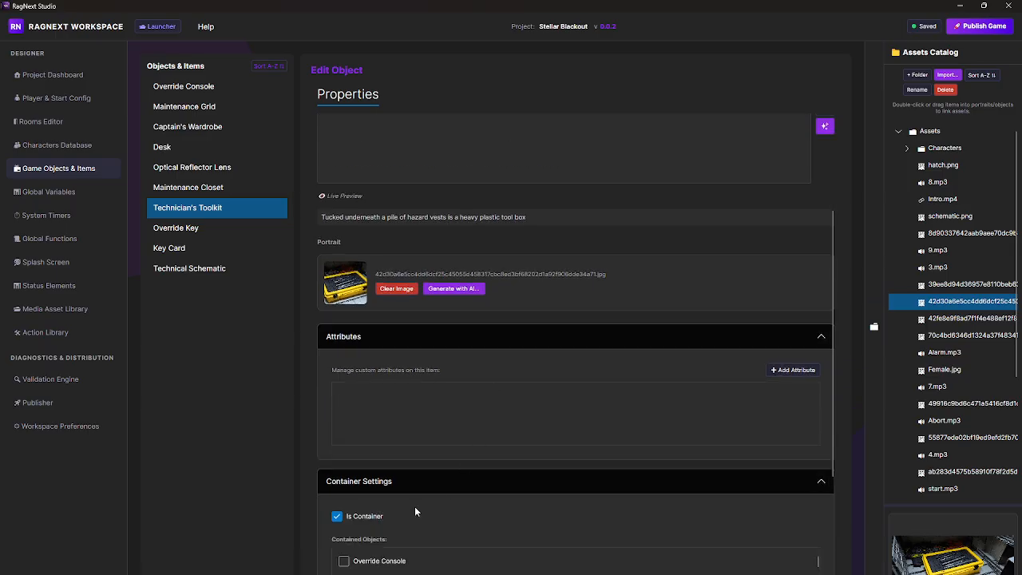
scroll(436, 499, down, 3)
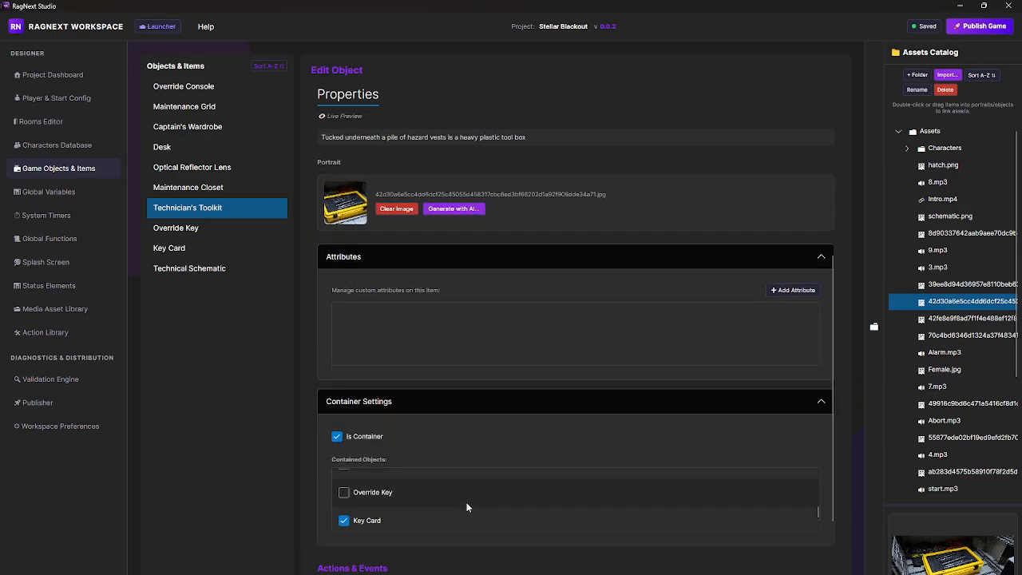
click(397, 495)
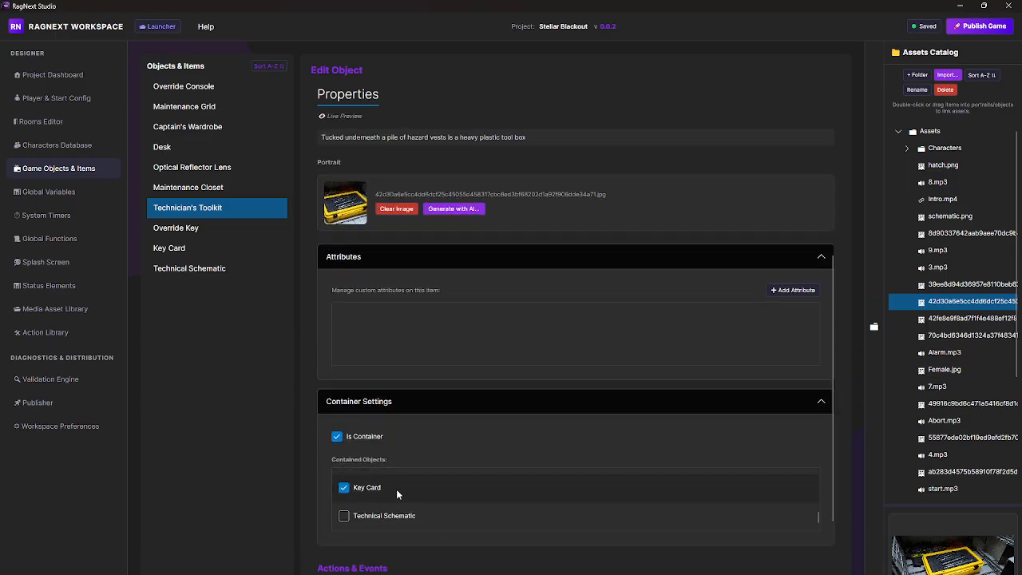
scroll(436, 521, down, 1)
scroll(618, 539, down, 1)
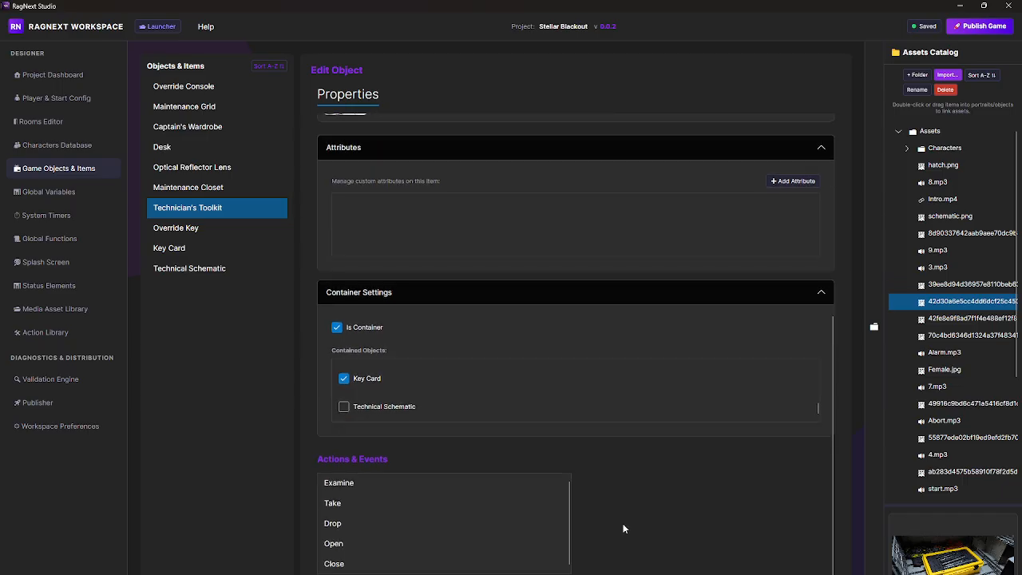
click(341, 485)
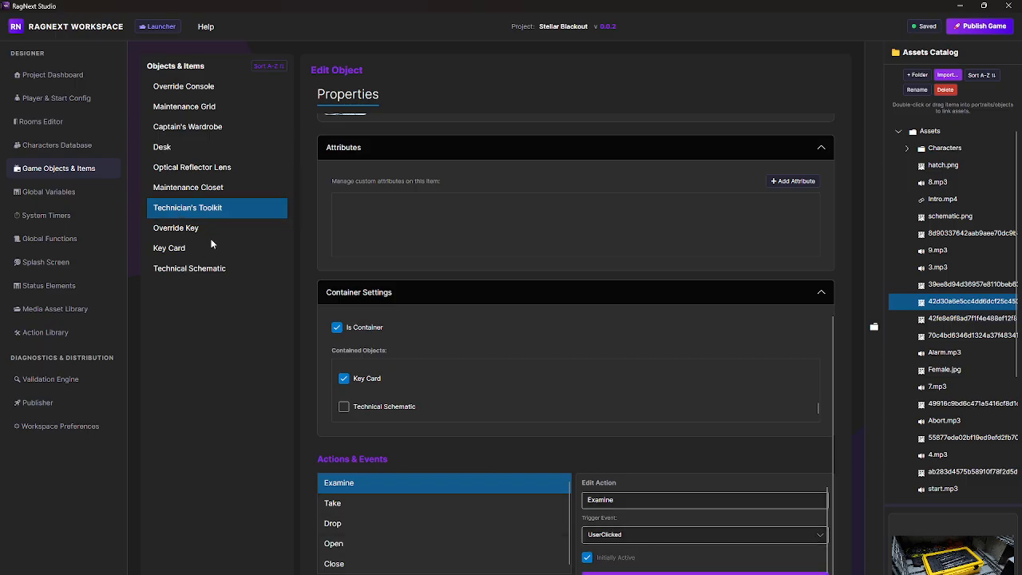
Step: Open the TestArray global variable and examine its array columns and initial row data
click(49, 192)
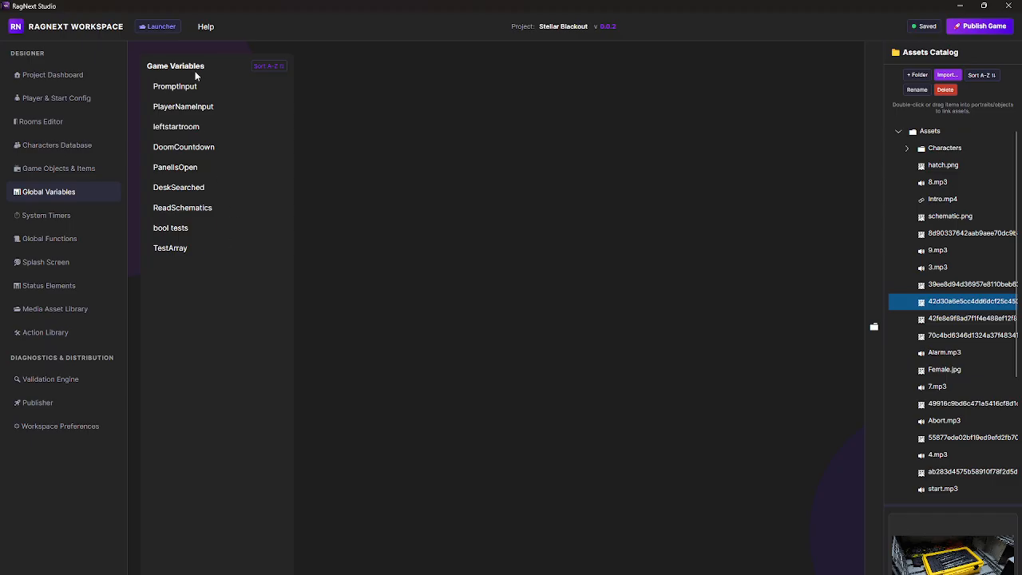
click(175, 249)
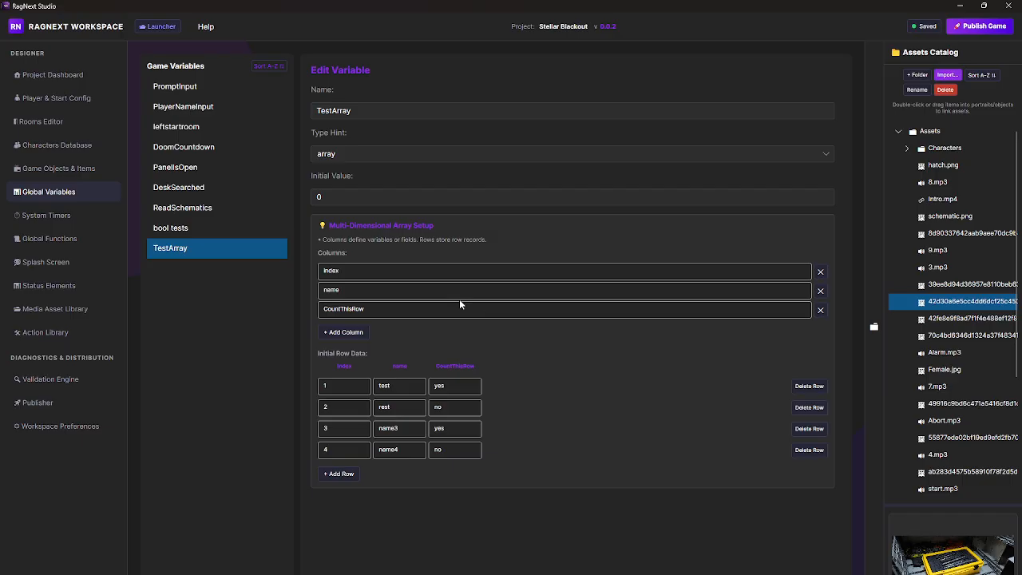
click(353, 270)
click(355, 310)
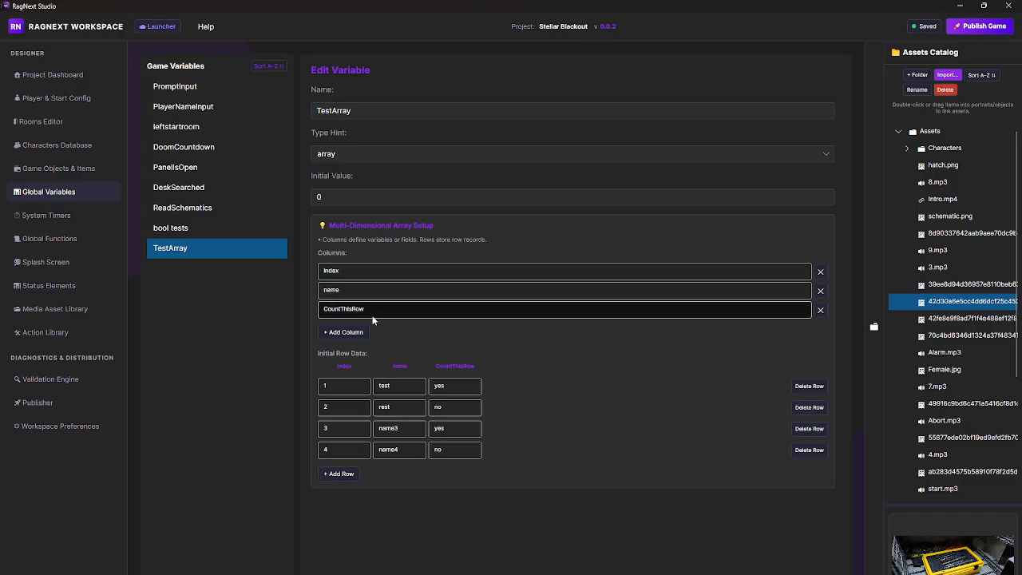
click(362, 348)
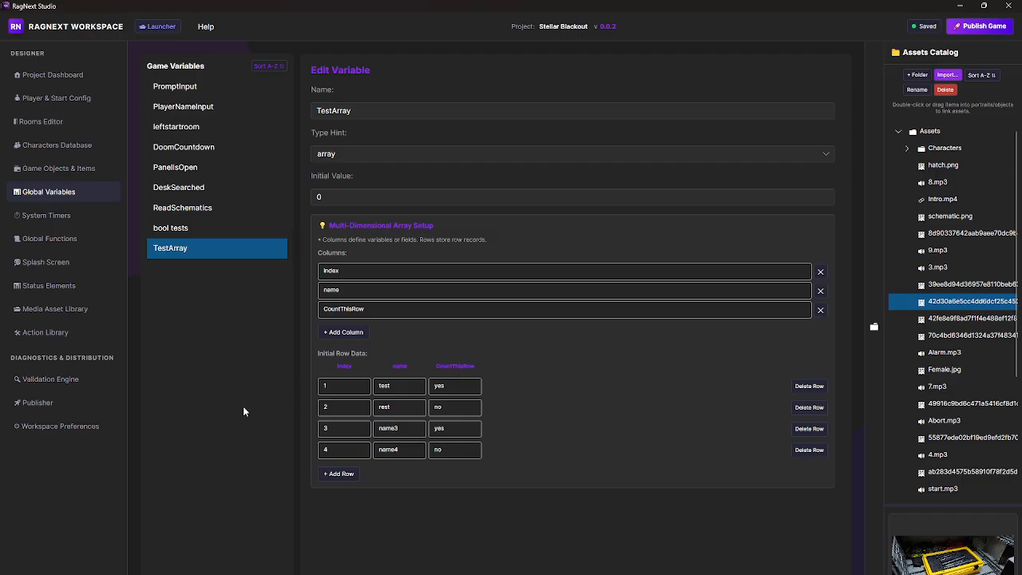
Step: Review the types and initial values of the bool tests, ReadSchematics, DeskSearched, PanelIsOpen and PromptInput global variables
click(195, 229)
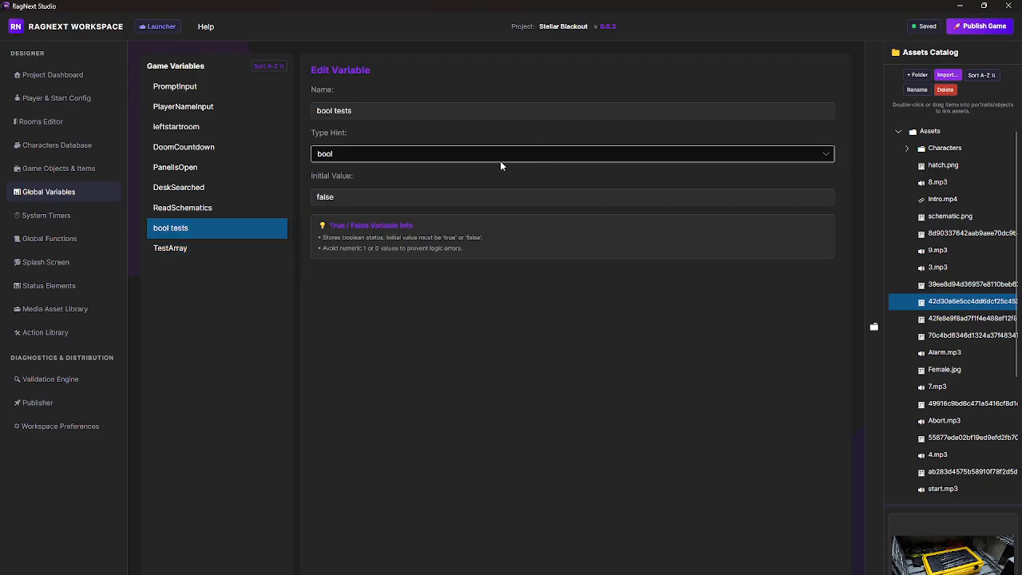
click(204, 209)
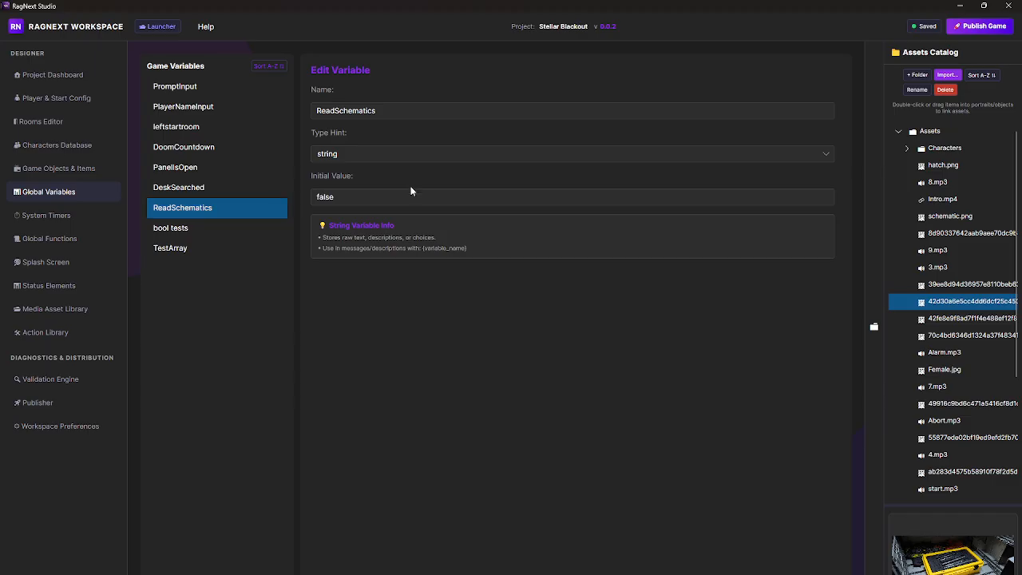
click(358, 197)
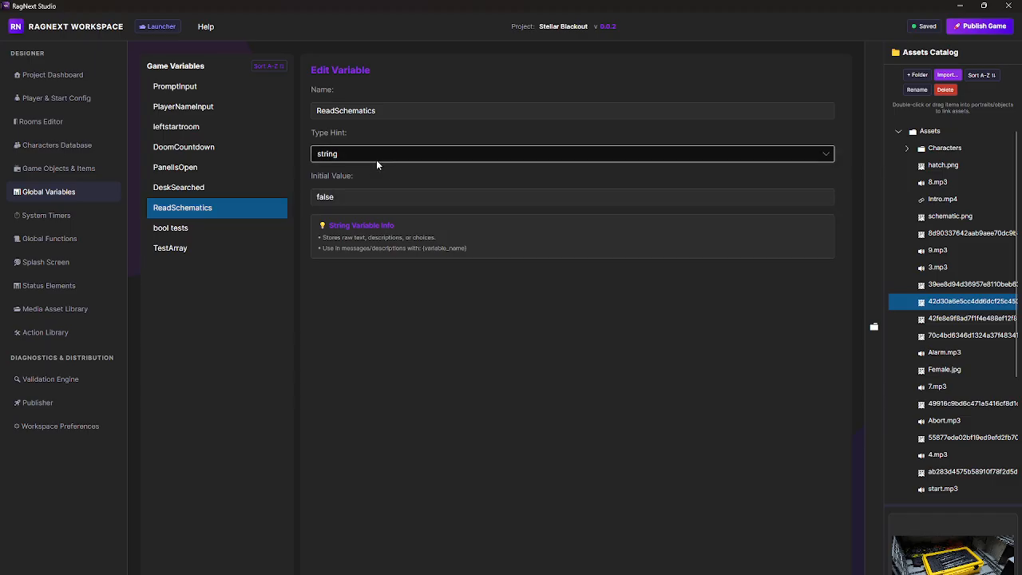
click(192, 188)
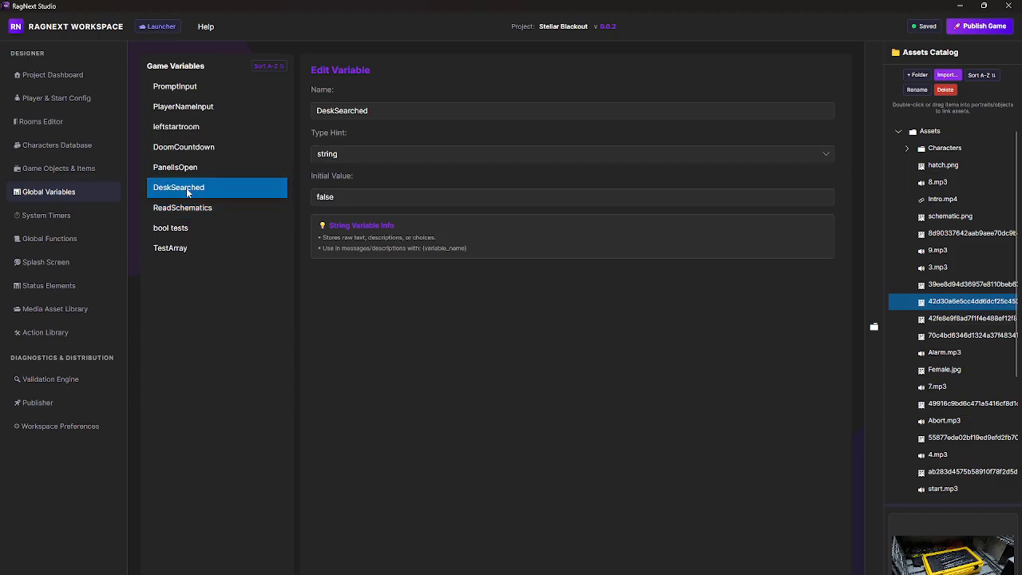
click(172, 167)
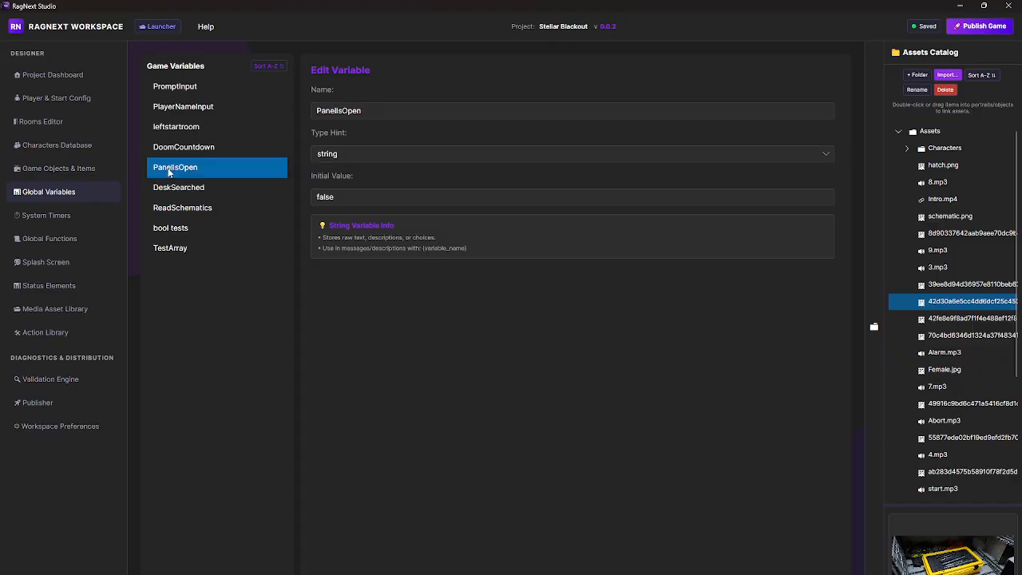
click(174, 88)
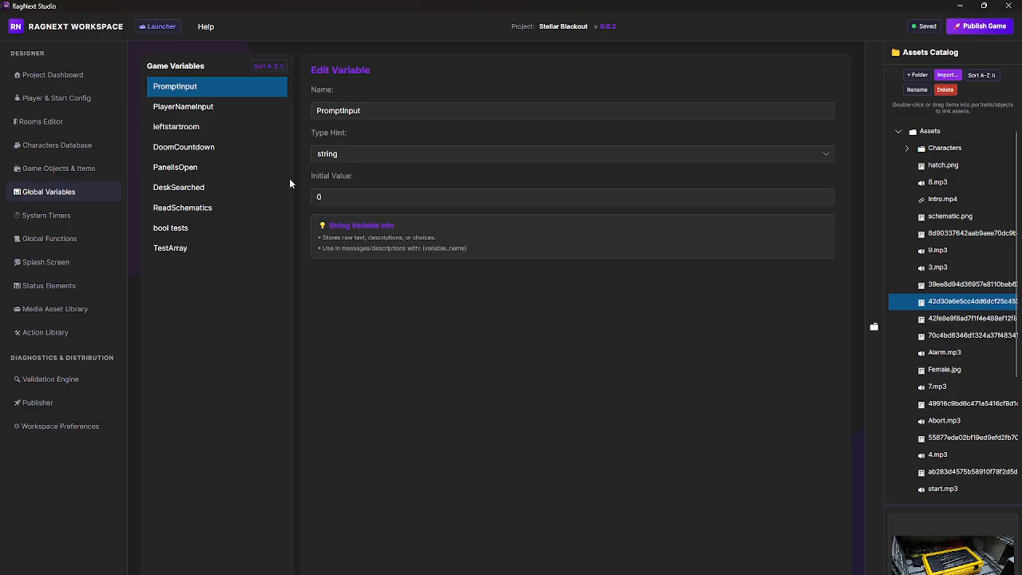
Step: Open the CountdownToDoom system timer's action in the visual script editor and examine its overall node layout
click(71, 216)
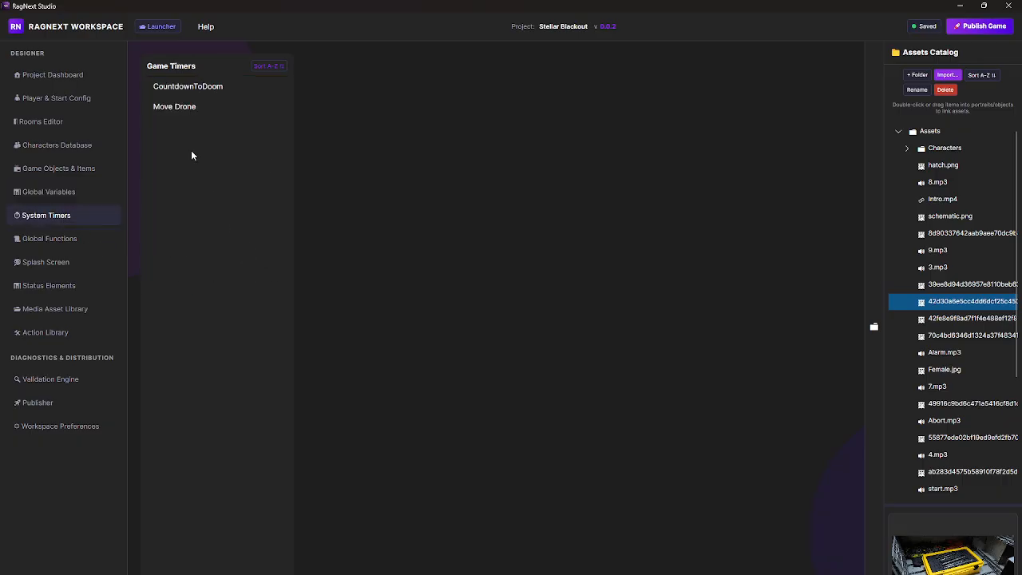
click(195, 86)
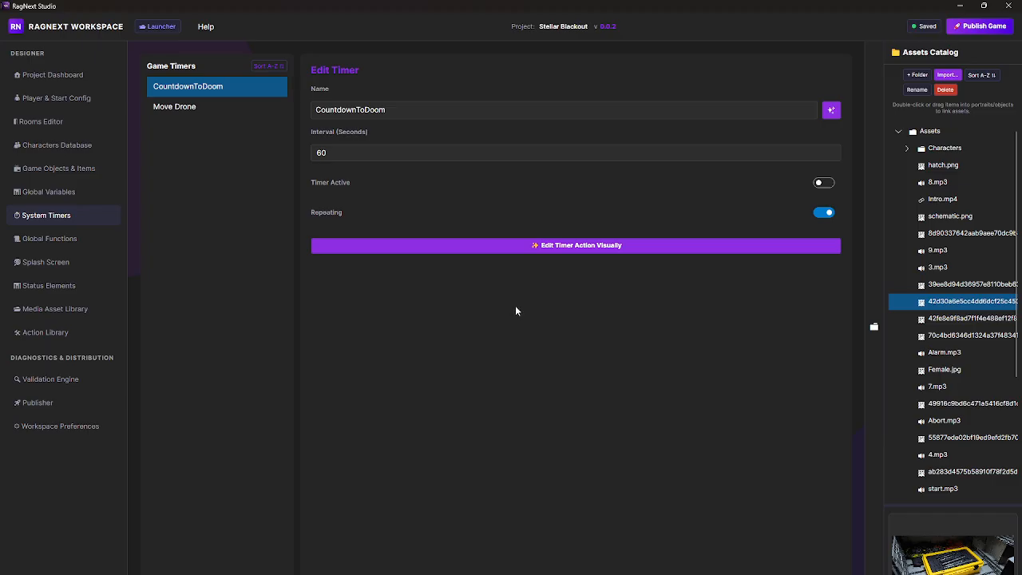
click(584, 247)
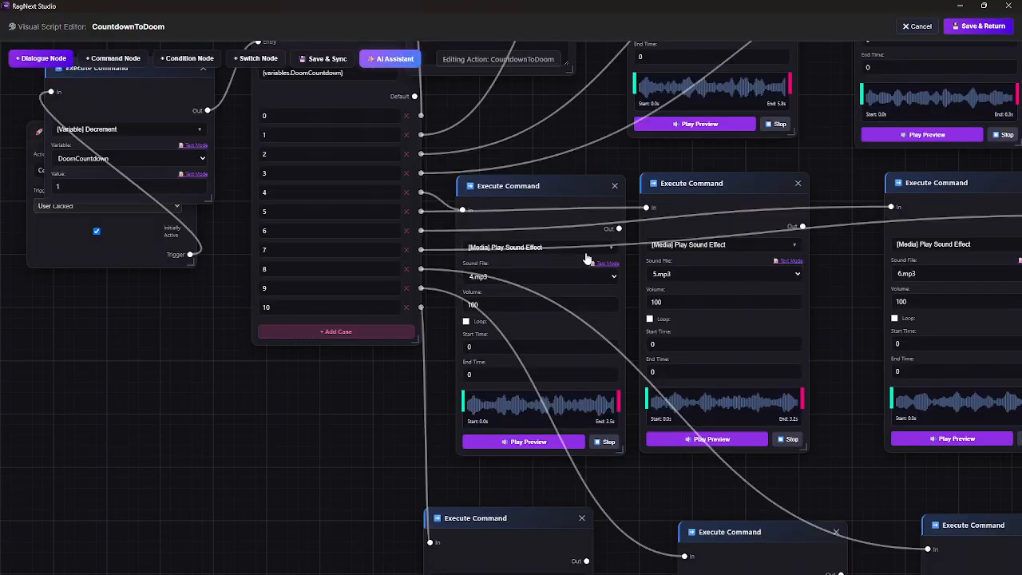
scroll(298, 420, down, 5)
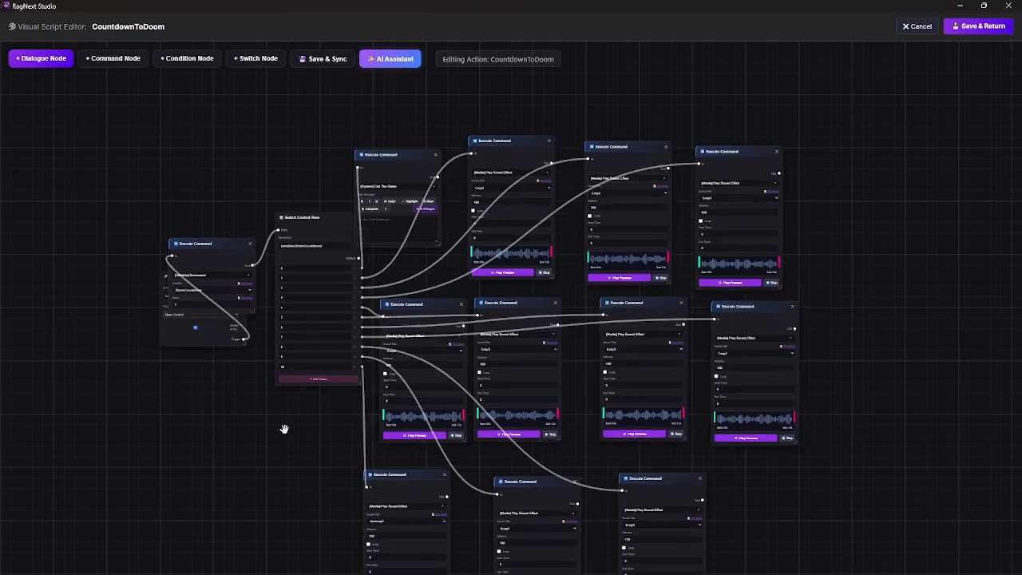
drag(284, 429, 288, 499)
scroll(274, 445, up, 5)
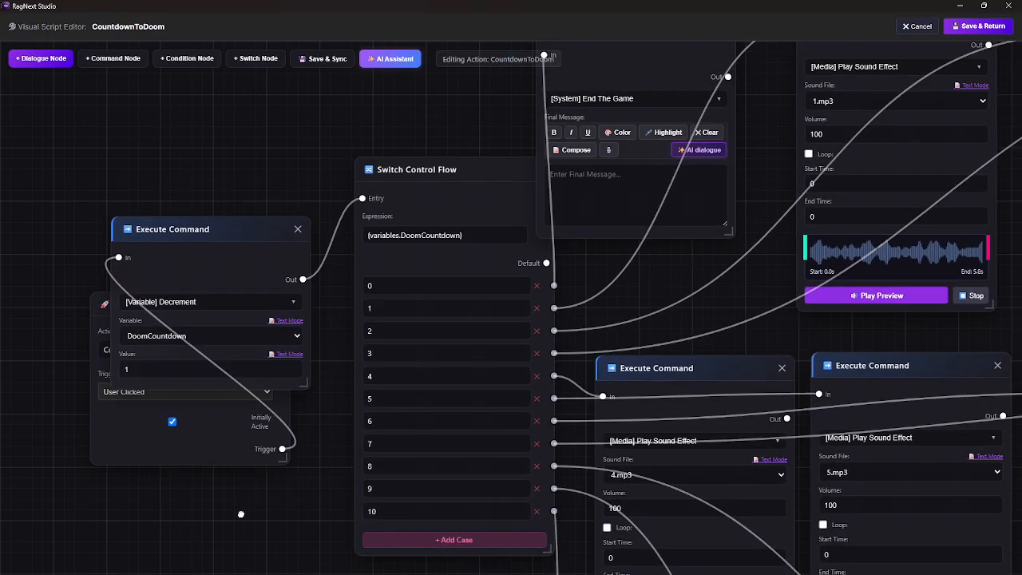
Step: Move the DoomCountdown decrement node clear of the Action Start node and shift the Switch Control Flow node slightly
drag(234, 233, 249, 107)
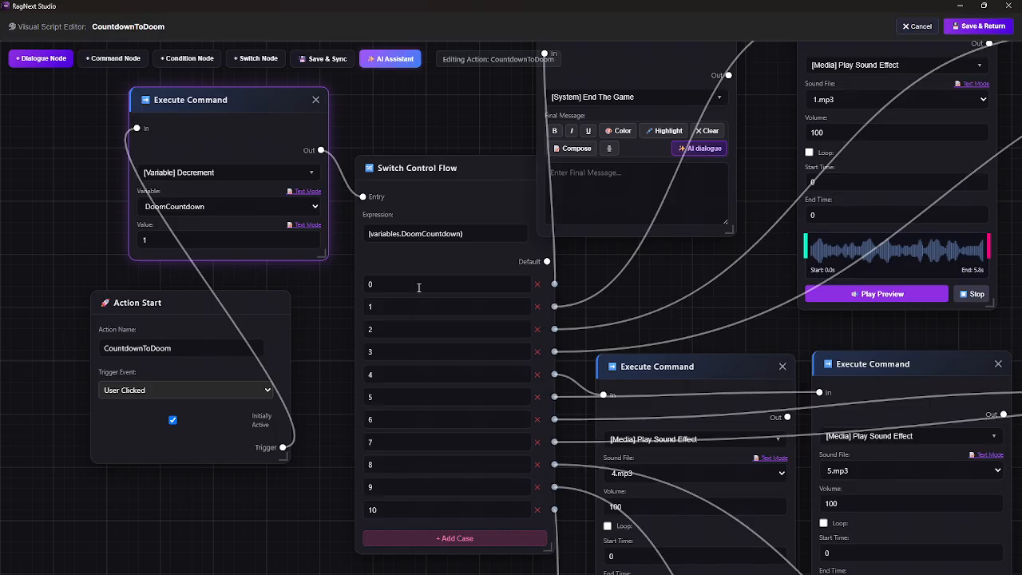
drag(314, 488, 249, 569)
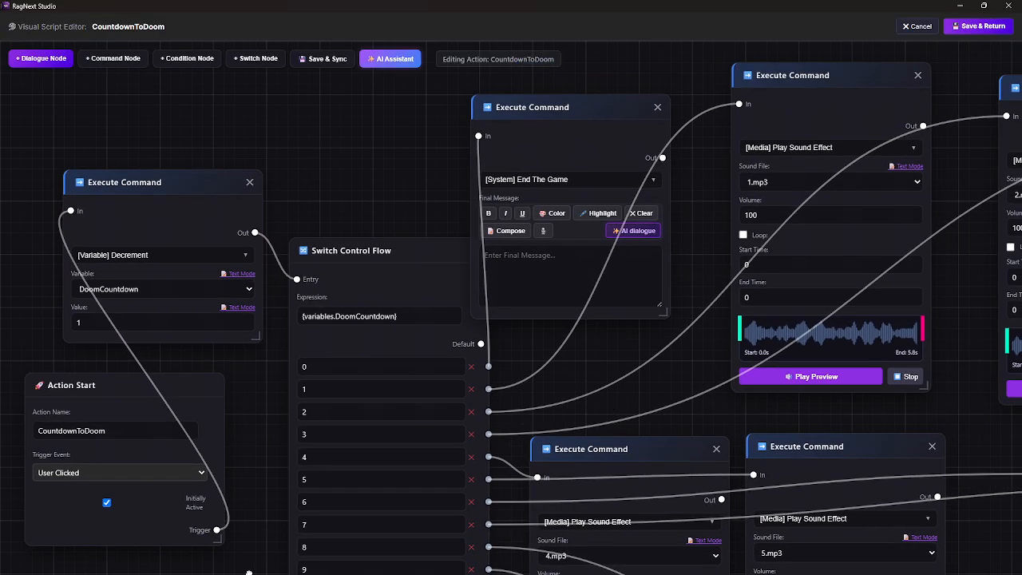
drag(259, 420, 289, 335)
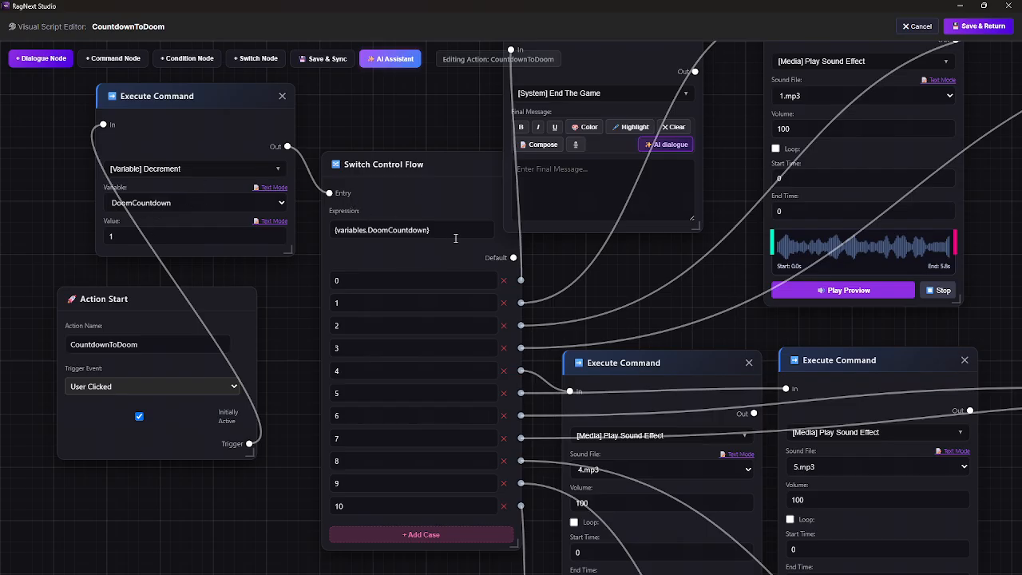
drag(381, 166, 389, 184)
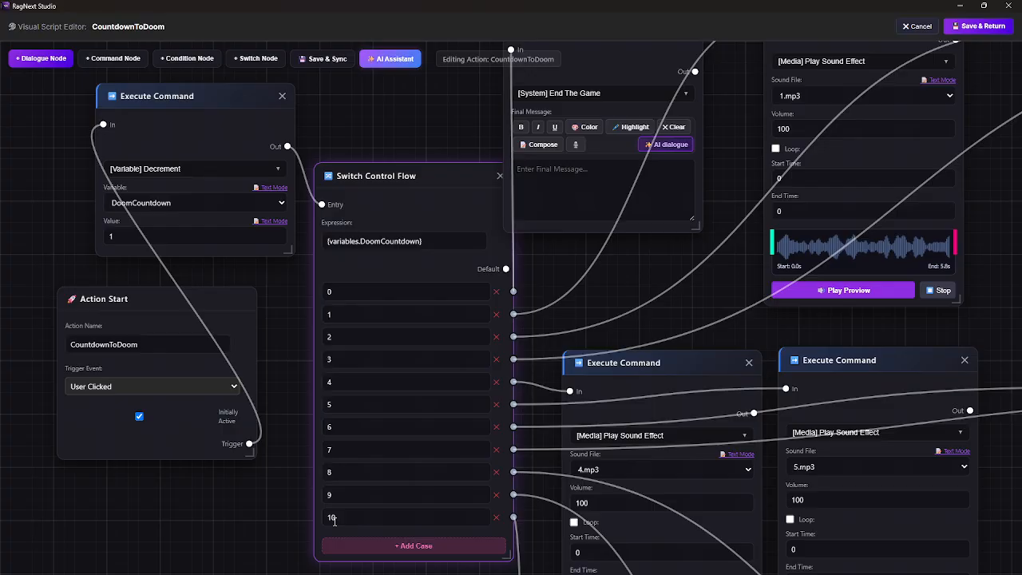
Step: Examine the countdown switch's cases 0 to 10 and the end-game and sound effect commands linked to them
drag(281, 572, 195, 462)
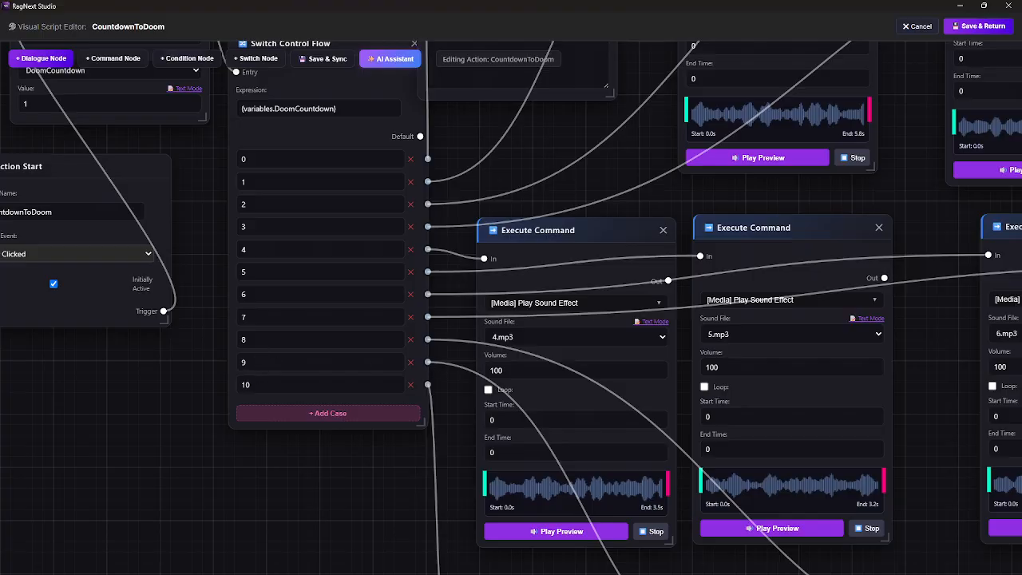
drag(358, 532, 286, 470)
scroll(288, 473, down, 3)
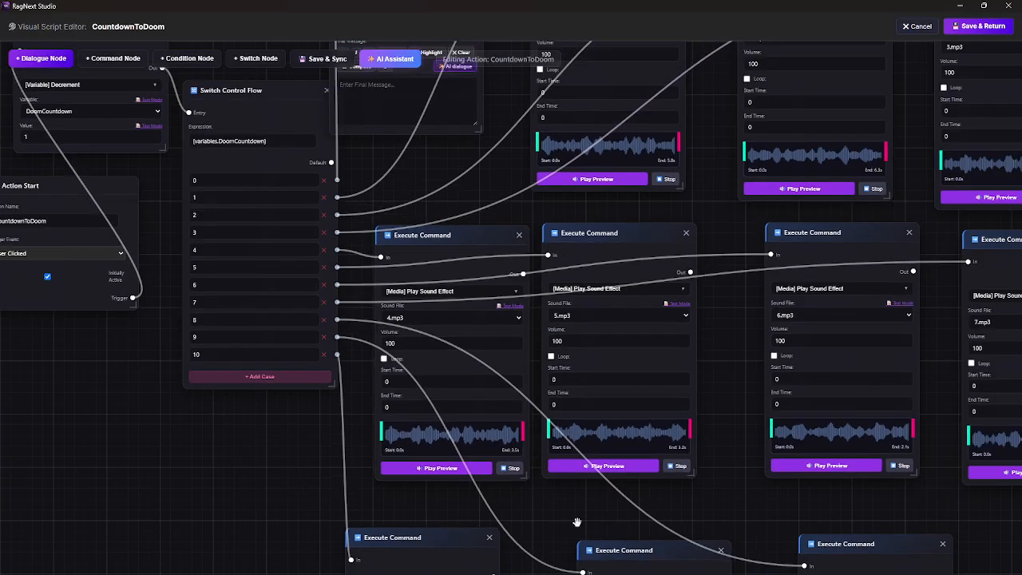
drag(576, 522, 471, 372)
drag(430, 524, 423, 437)
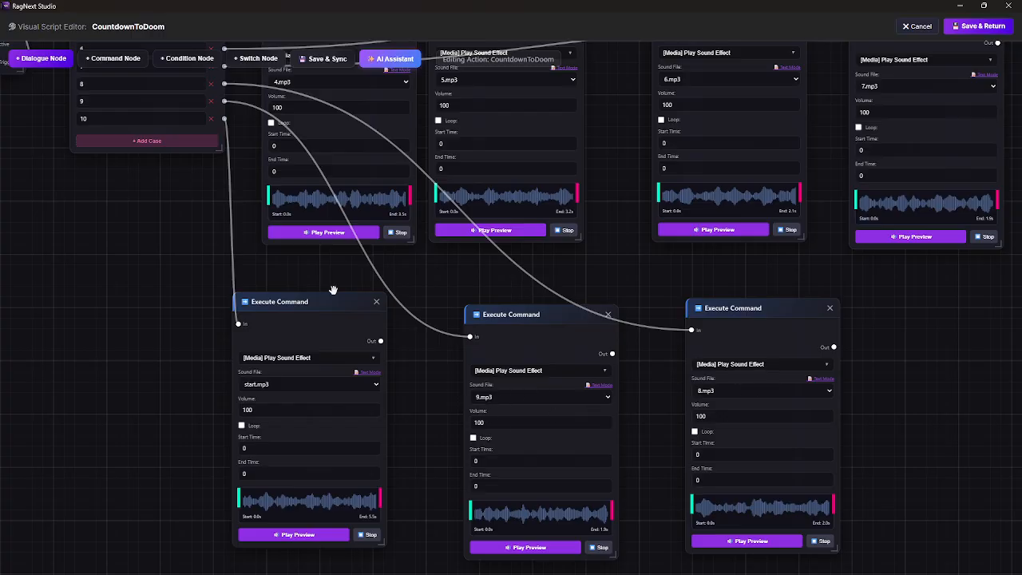
drag(170, 274, 261, 574)
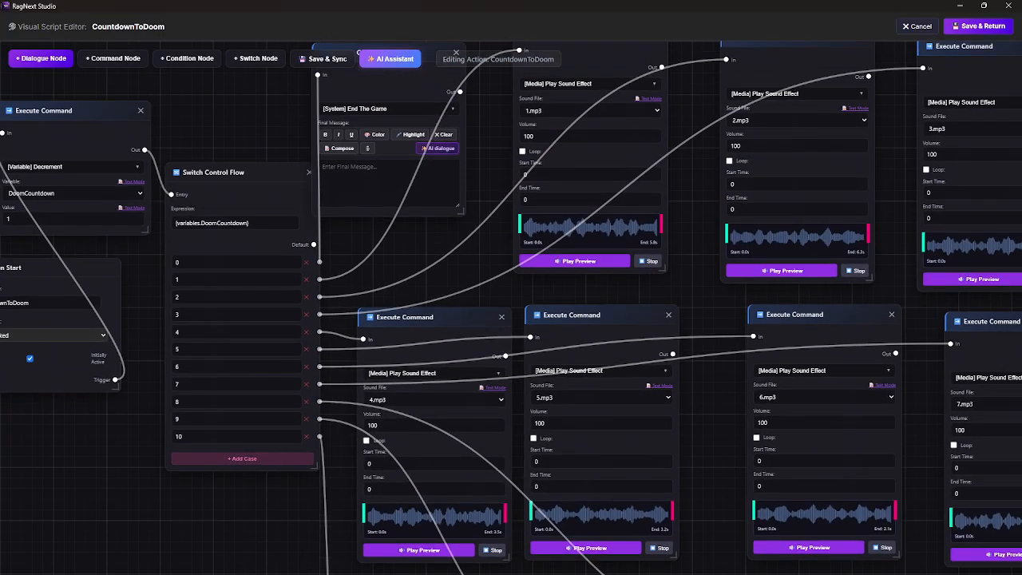
drag(175, 528, 237, 559)
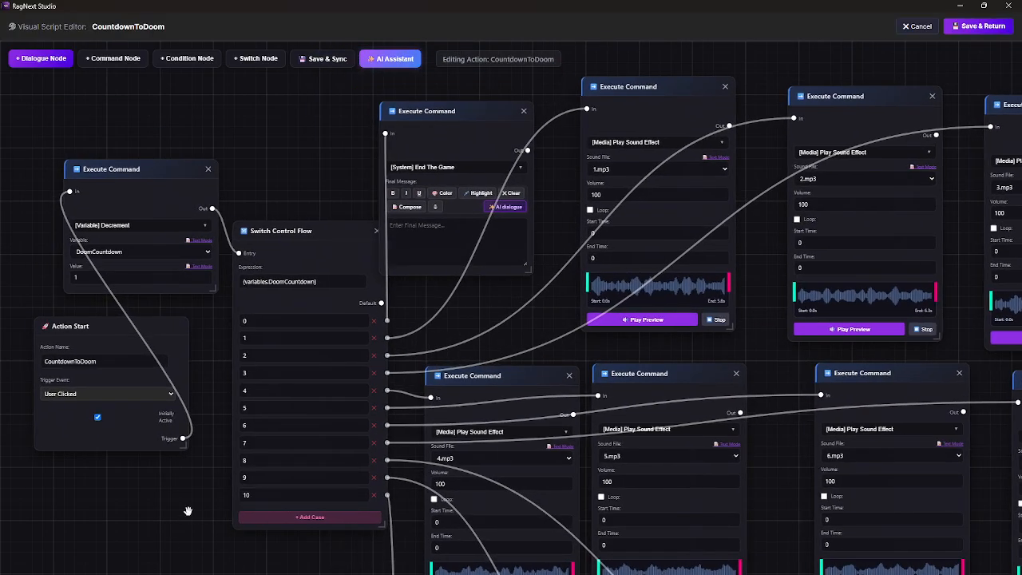
scroll(196, 518, down, 3)
scroll(172, 527, up, 5)
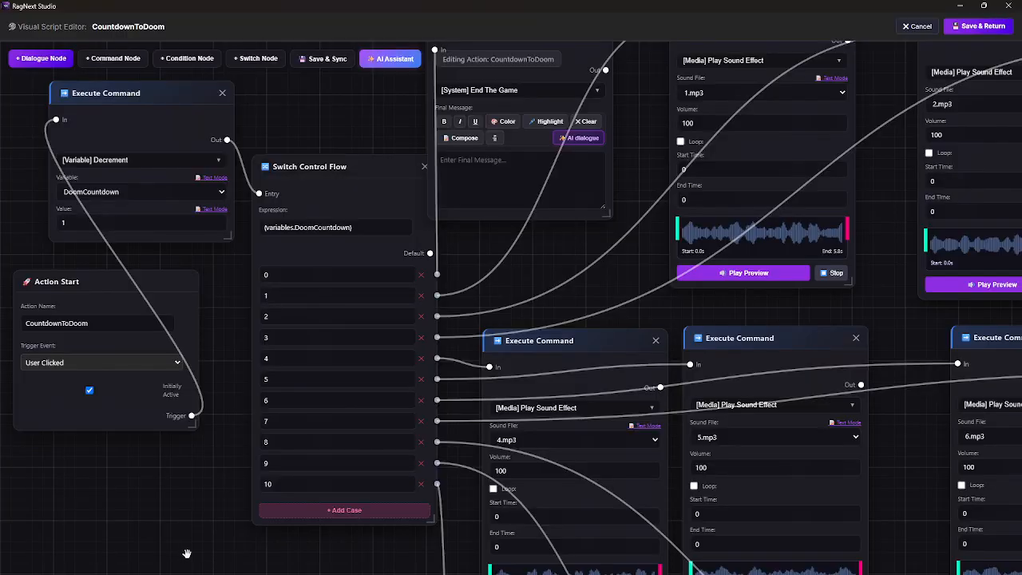
scroll(187, 553, down, 3)
drag(226, 546, 87, 341)
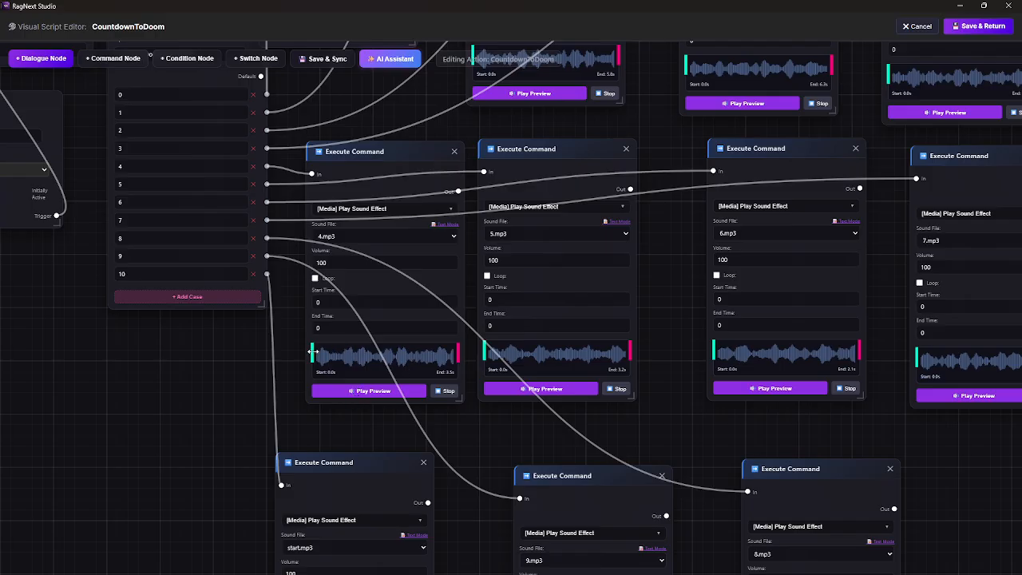
Step: Try out the trim markers on the 4.mp3 waveform and return its end marker to the clip's end
mouse_move(313, 353)
mouse_down()
mouse_move(347, 363)
mouse_move(313, 356)
mouse_up()
drag(459, 354, 393, 355)
drag(393, 354, 459, 368)
Step: Look over the remaining sound effect nodes and leave the CountdownToDoom script without saving
drag(496, 433, 422, 399)
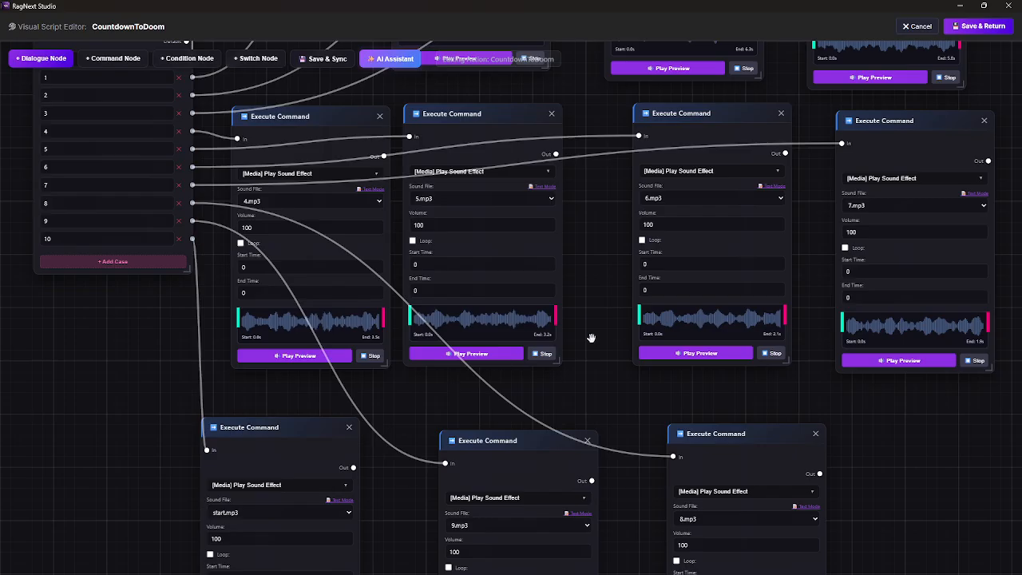
drag(46, 392, 134, 477)
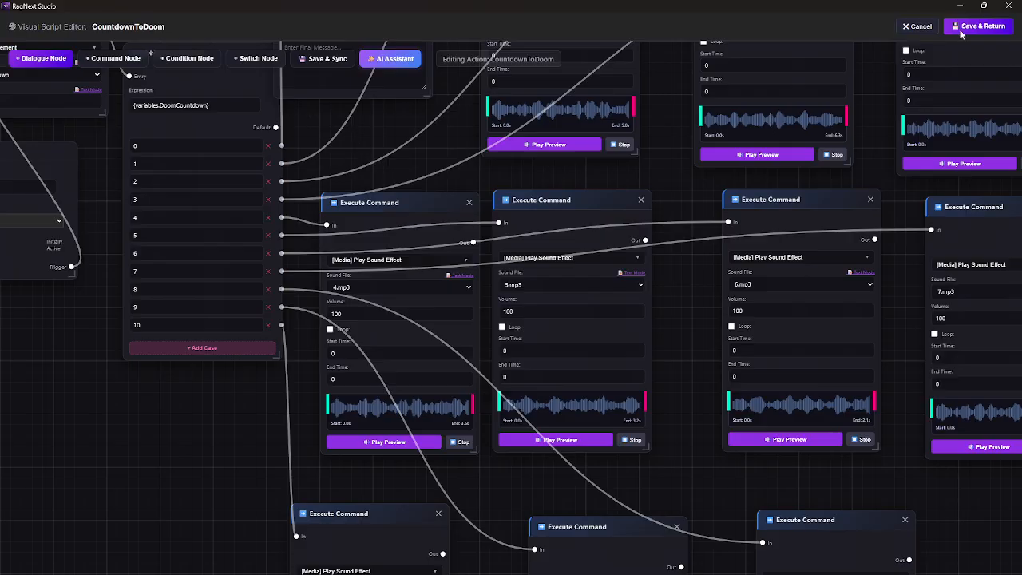
click(916, 26)
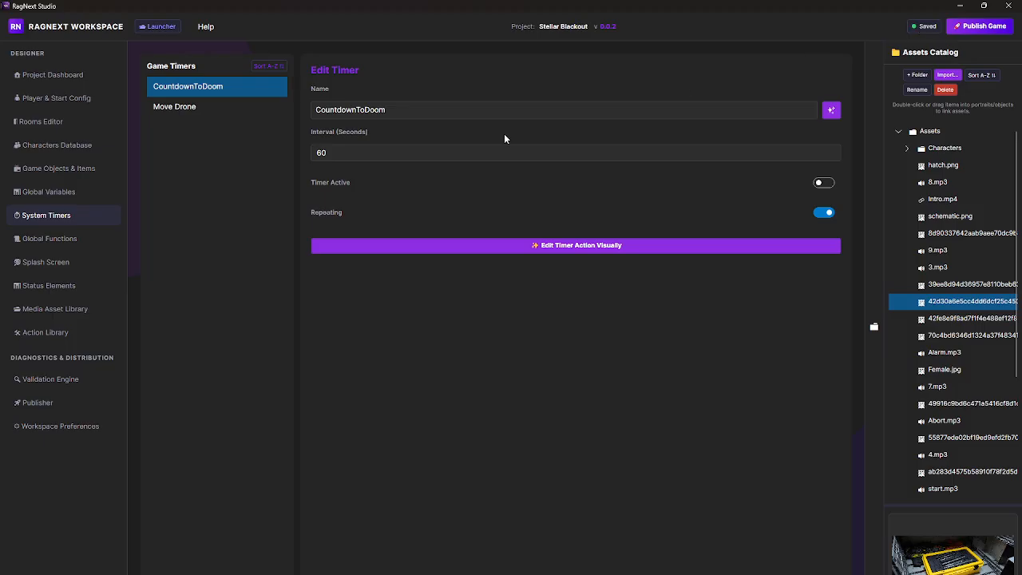
Step: View the Global Functions page, then open the splash screen settings and check the available splash modes
click(37, 242)
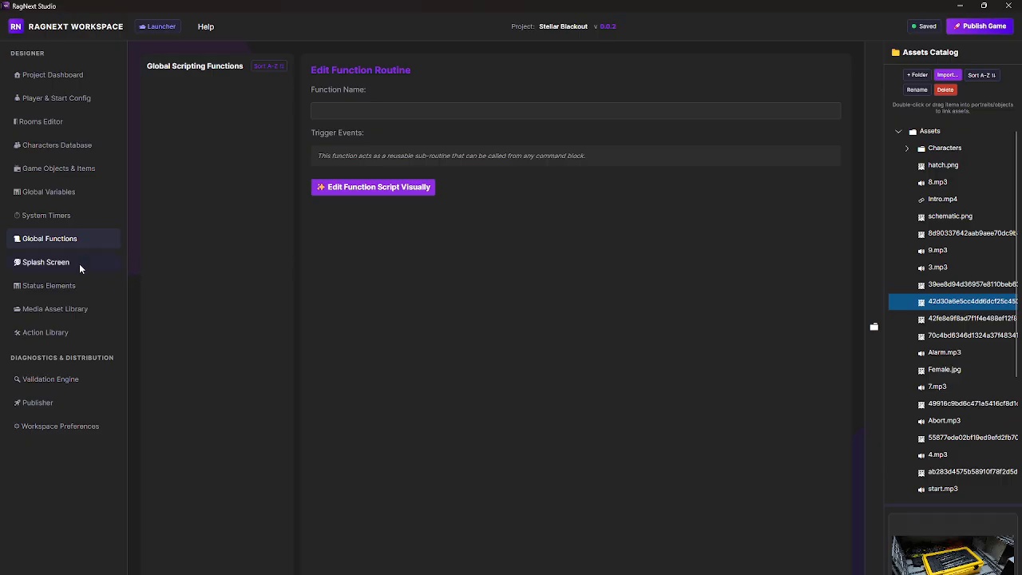
click(33, 268)
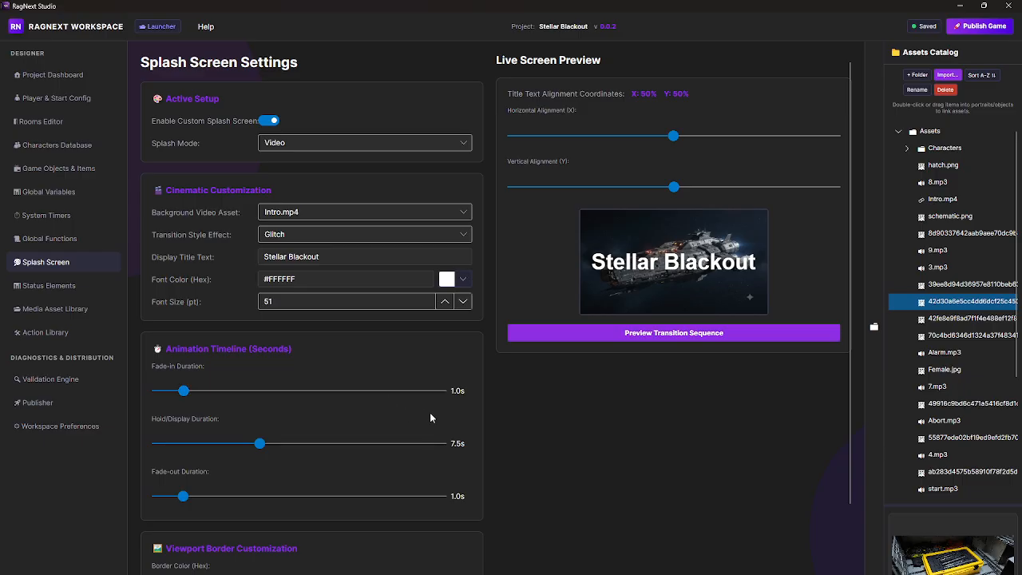
click(370, 145)
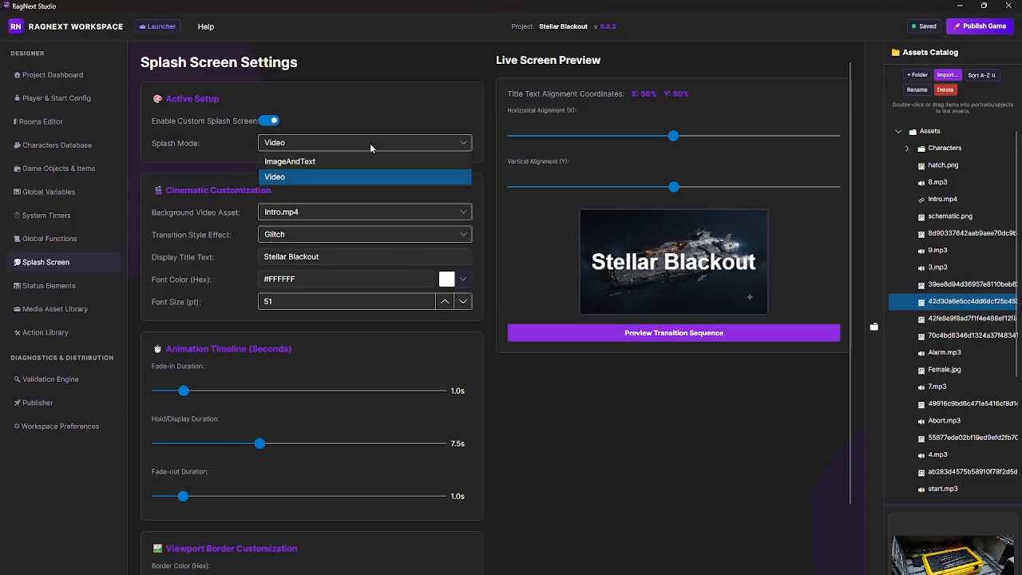
click(370, 143)
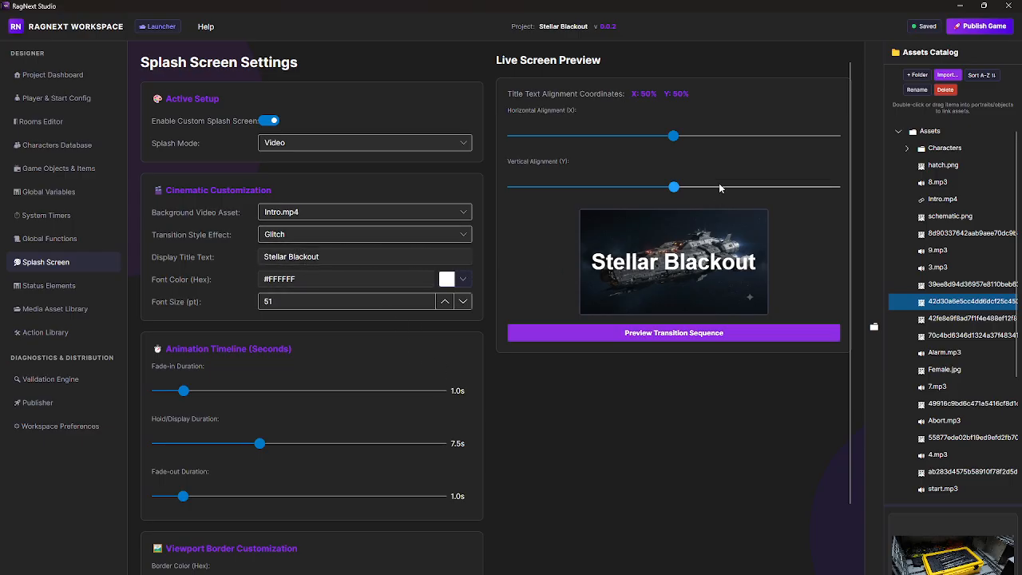
Step: Review the splash screen's title alignment, animation timeline and viewport border settings
mouse_move(676, 189)
mouse_down()
mouse_move(655, 190)
mouse_move(686, 195)
mouse_move(674, 197)
mouse_up()
scroll(267, 361, down, 1)
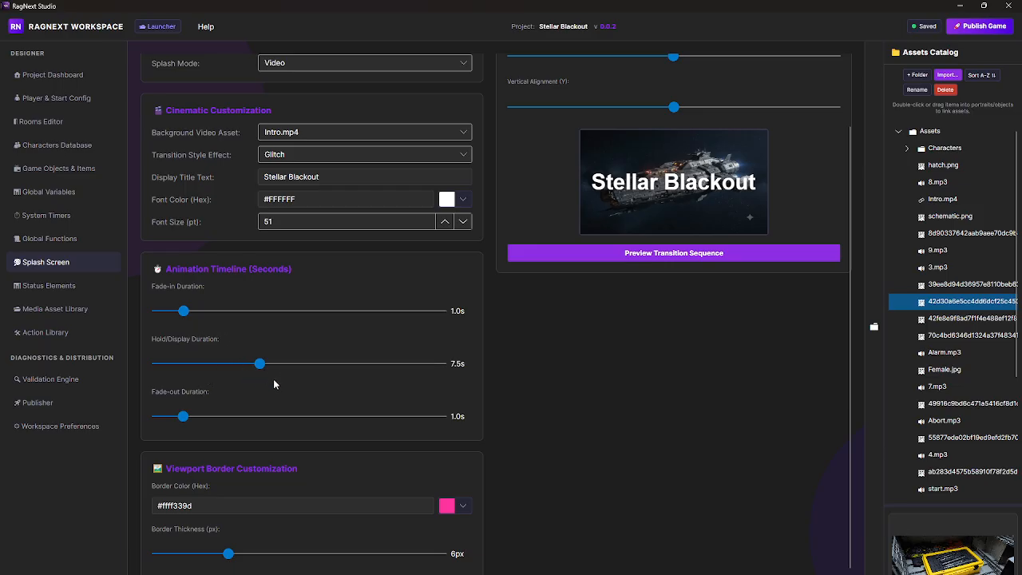
scroll(559, 484, down, 1)
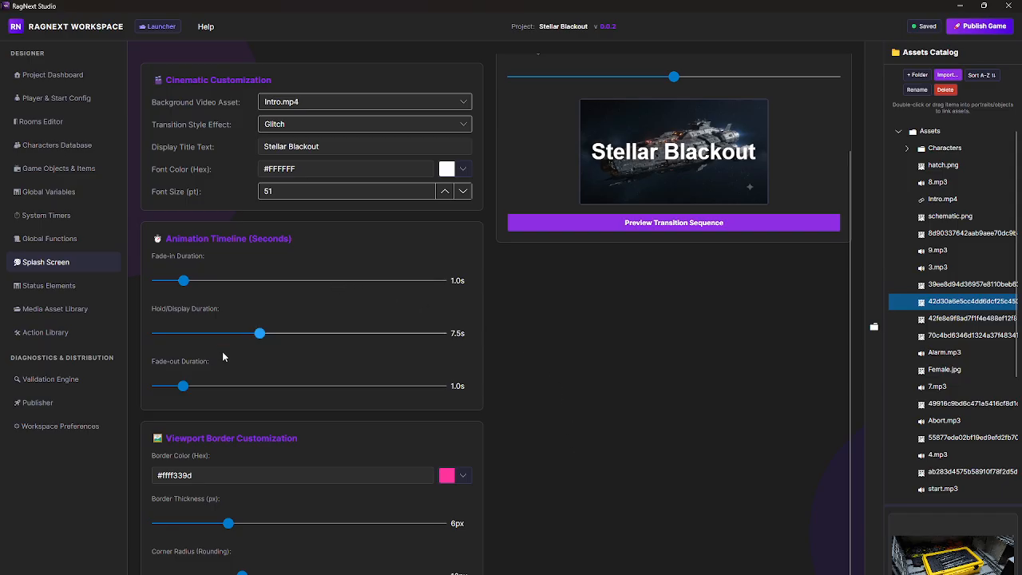
Step: Replace the 100 in the health status element's text with the start of a variable reference, "{var"
click(52, 286)
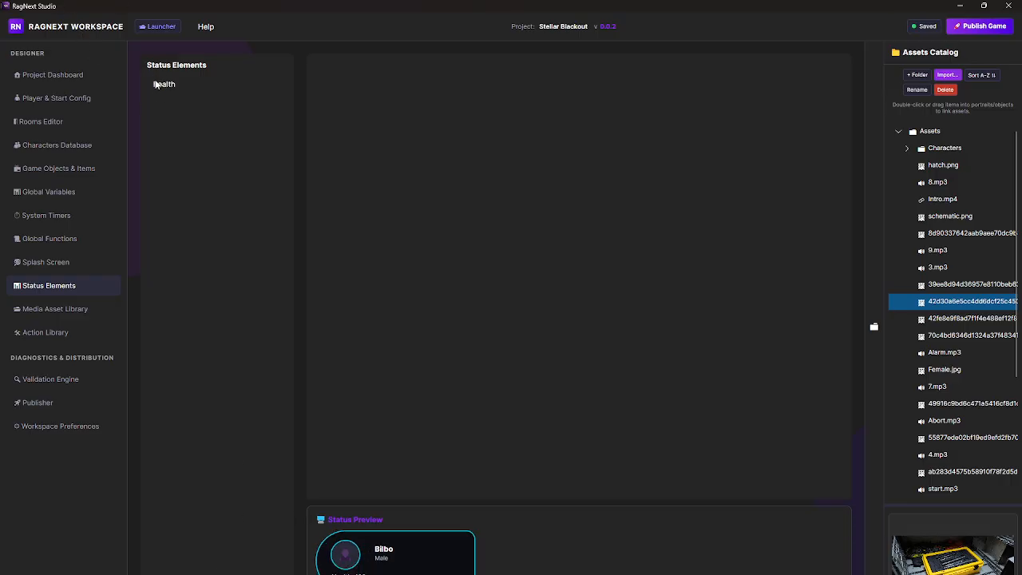
click(159, 84)
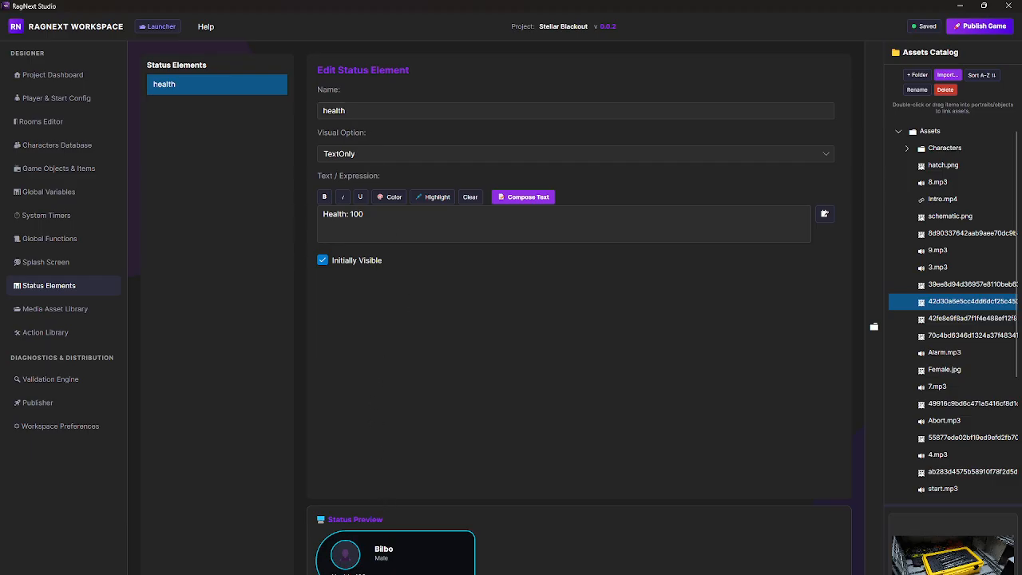
click(349, 214)
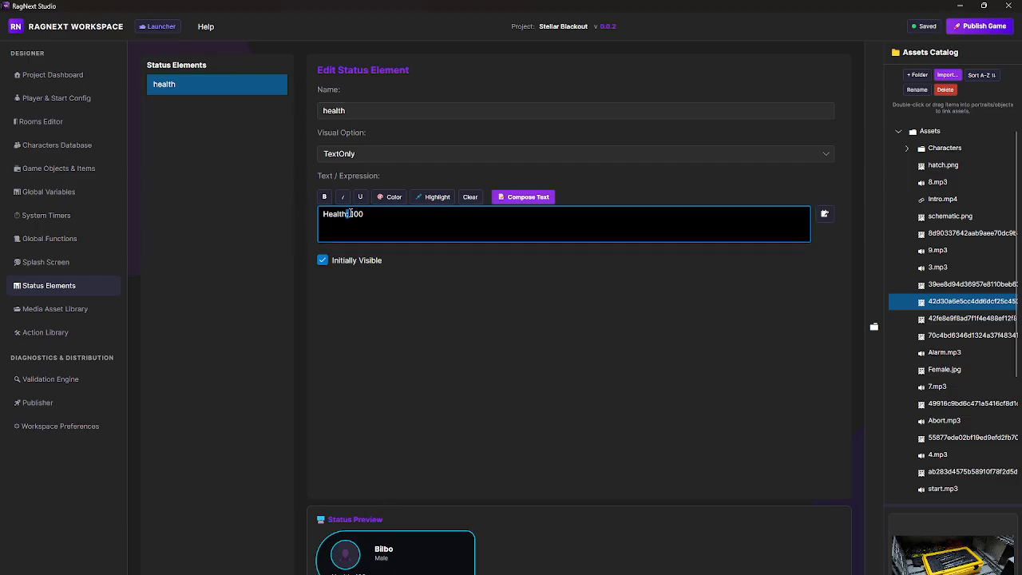
double_click(352, 214)
key(BackSpace)
text({)
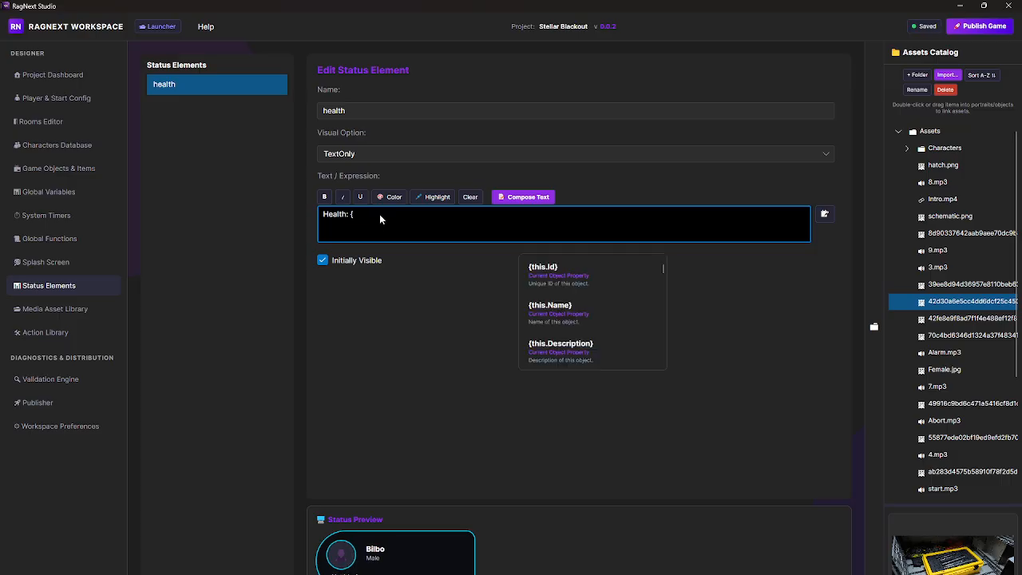
scroll(586, 294, down, 5)
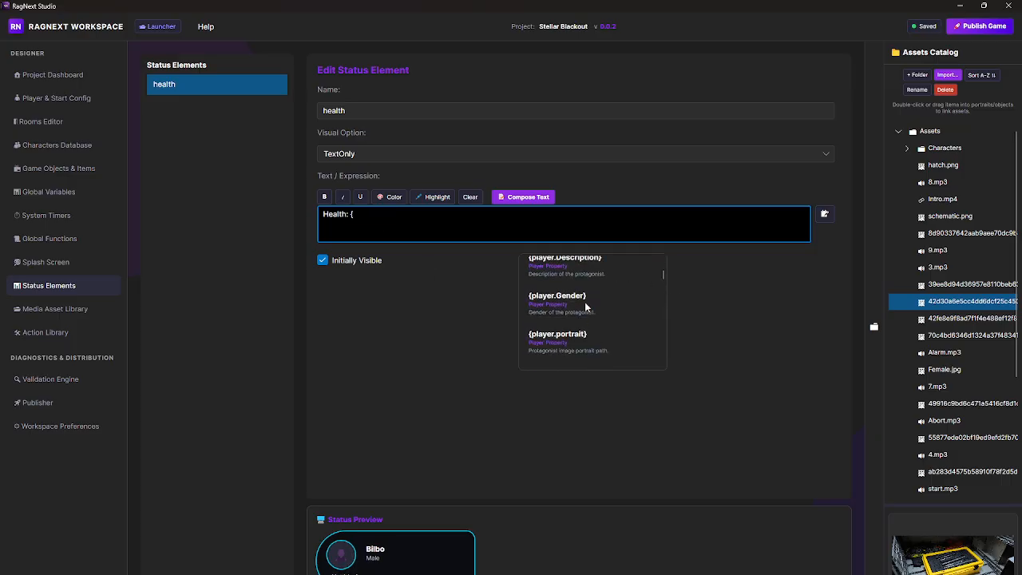
scroll(585, 304, down, 2)
text(var)
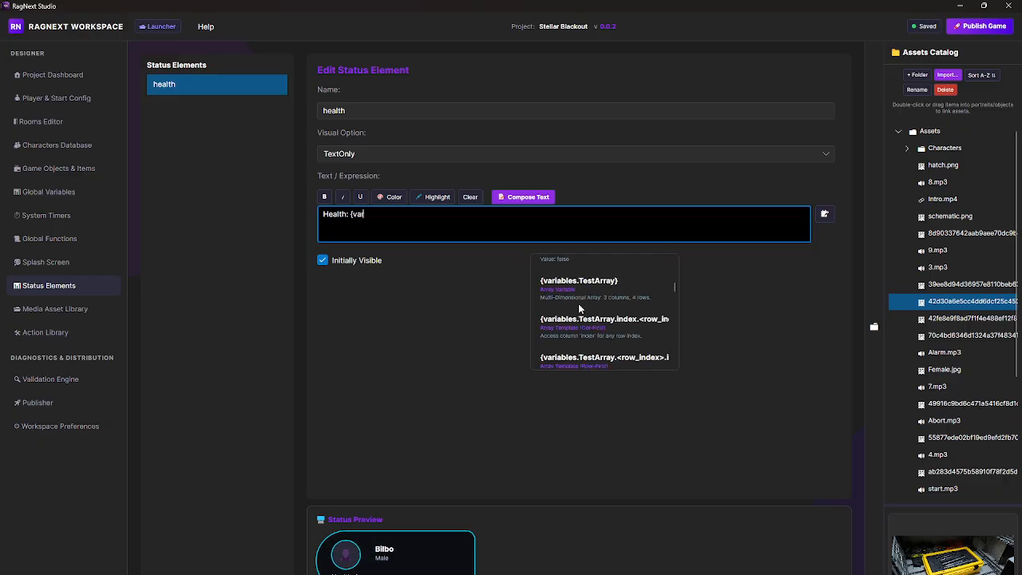
Step: Browse the suggested variable references for the health text, then delete the health status element
scroll(615, 336, down, 1)
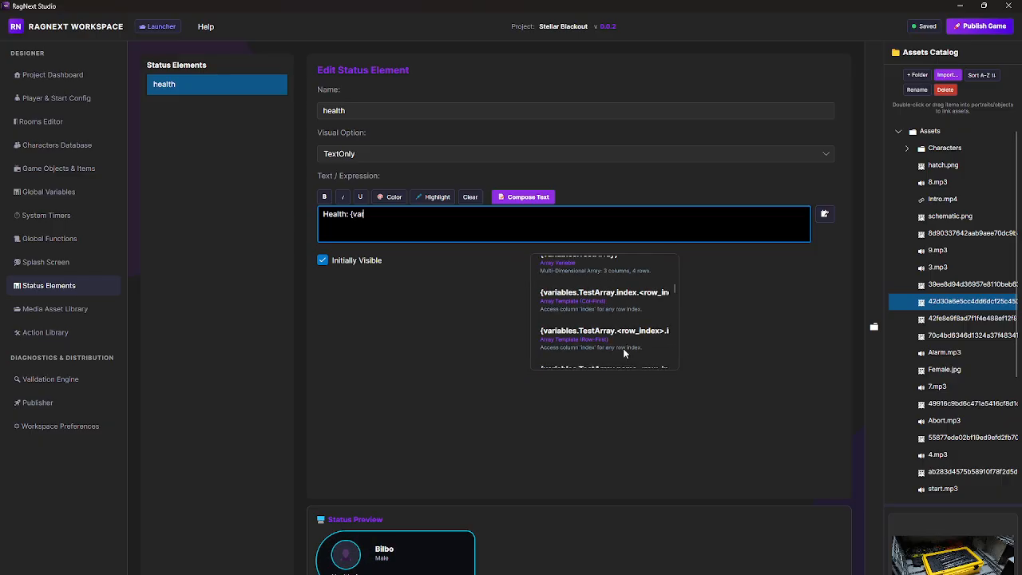
scroll(625, 343, down, 4)
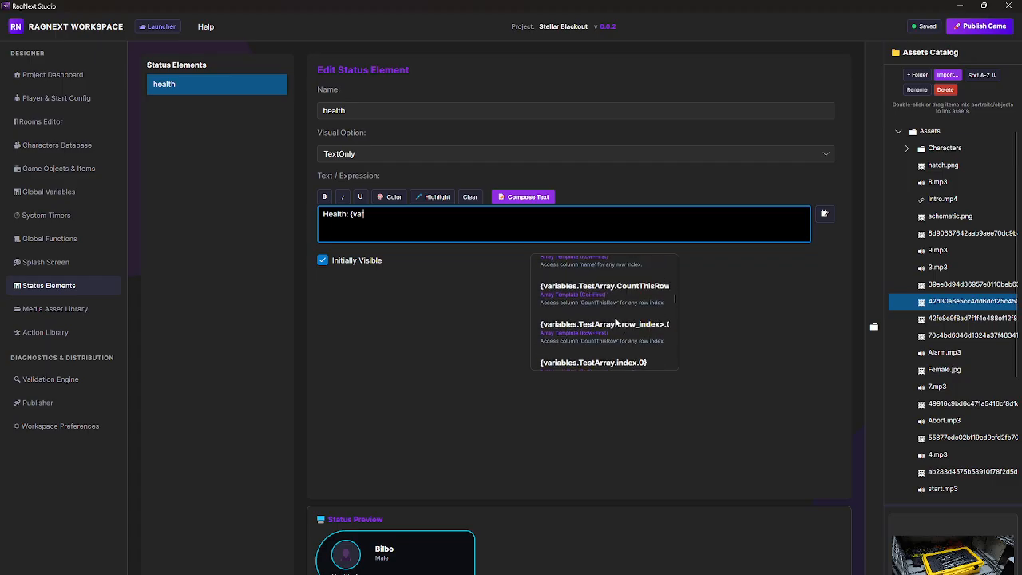
scroll(619, 335, down, 3)
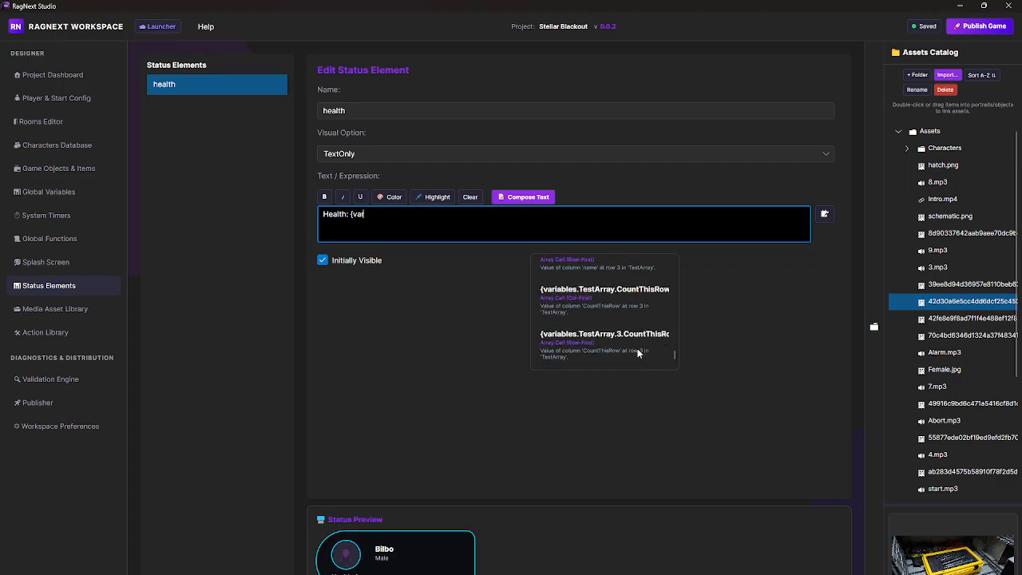
scroll(637, 350, up, 4)
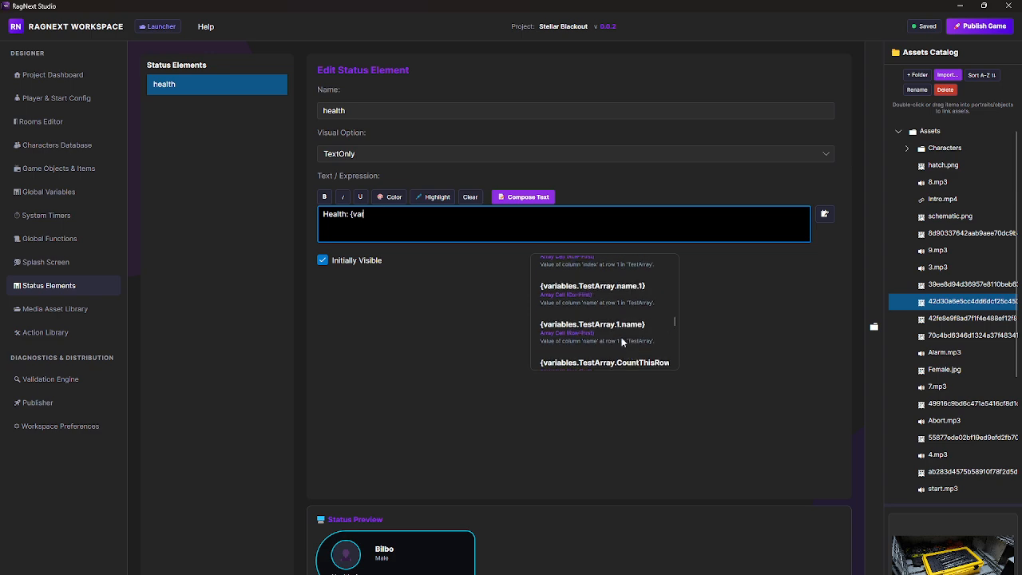
click(431, 318)
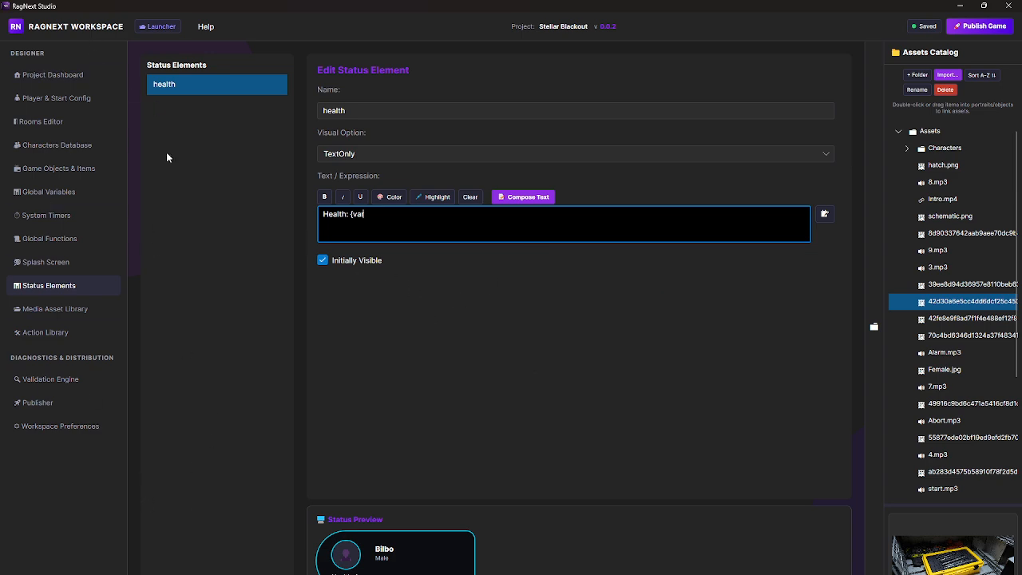
click(249, 574)
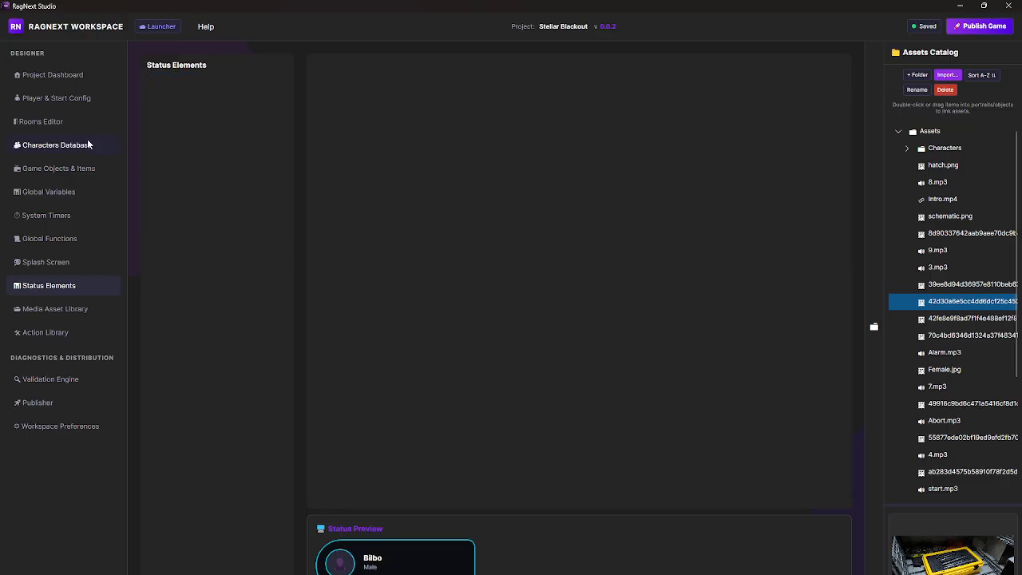
Step: View the Media Asset Library and check the contents of its Characters folder
click(58, 312)
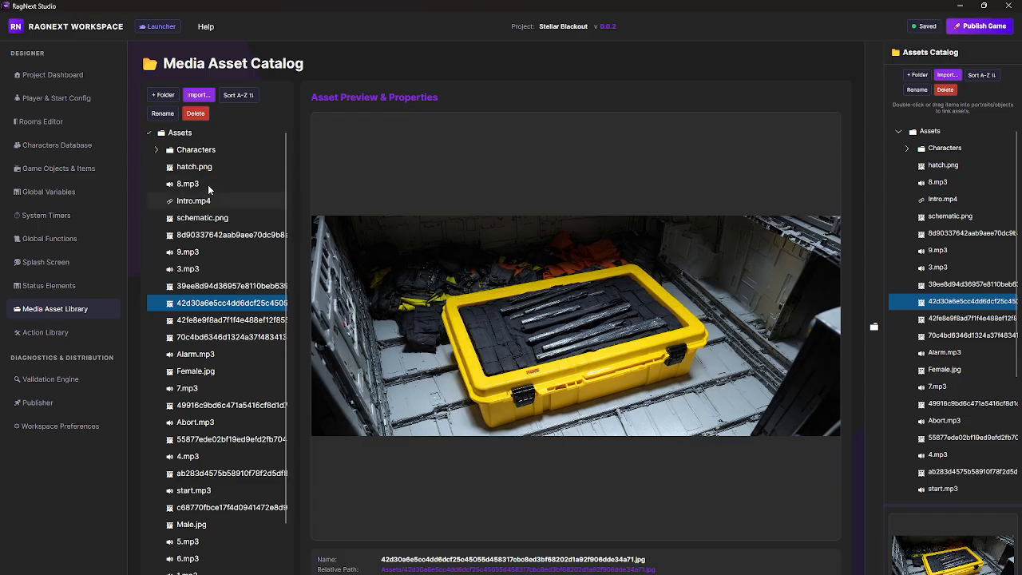
click(156, 155)
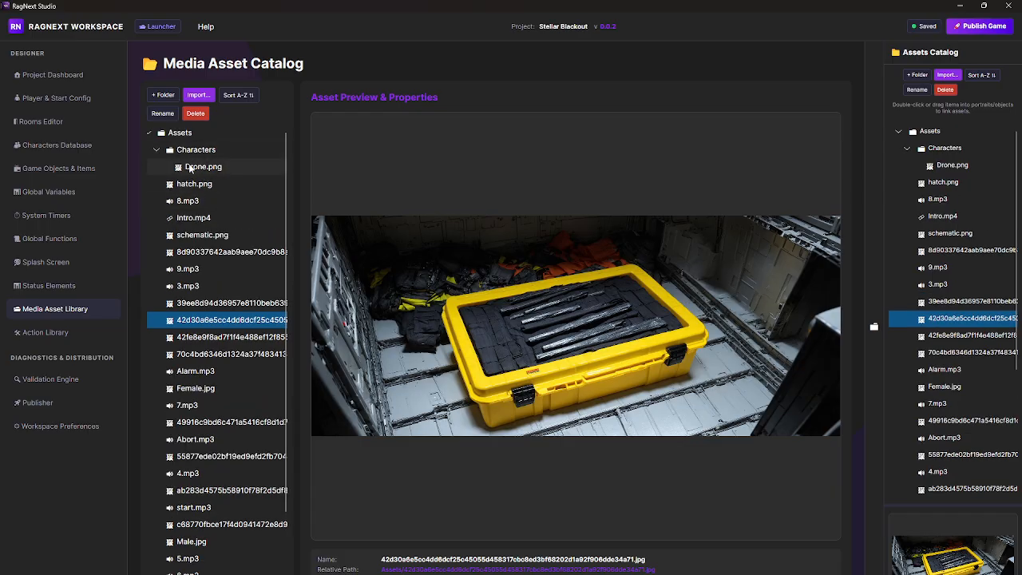
click(156, 151)
Step: Inspect the visual script of the Open action template in the Action Library and leave it without saving
click(48, 333)
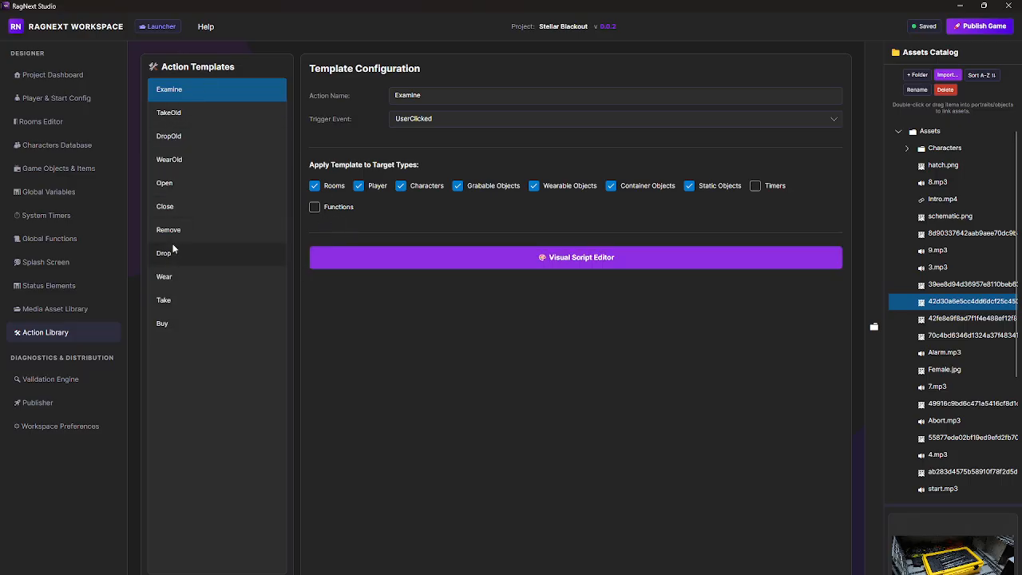
click(171, 185)
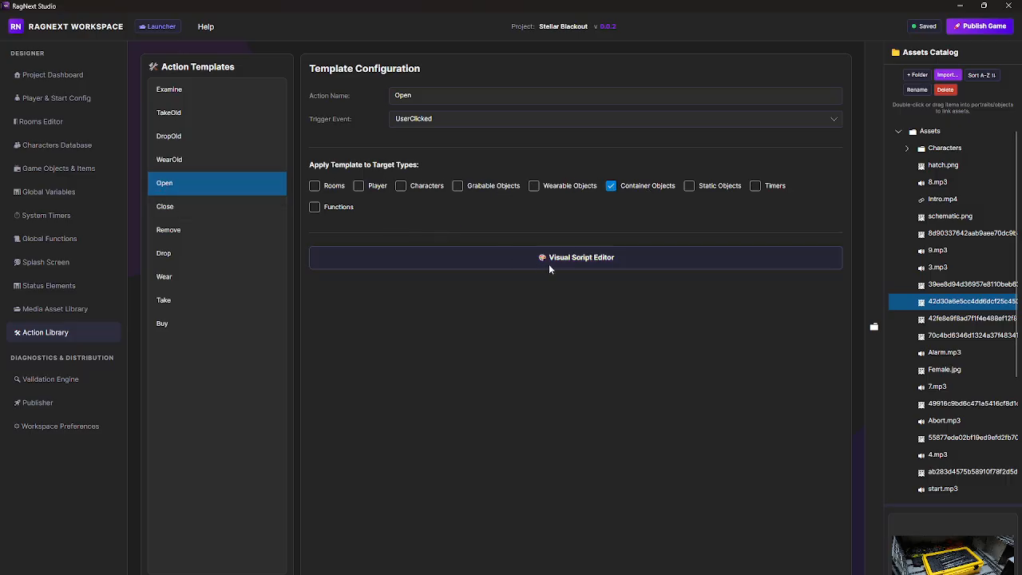
click(586, 262)
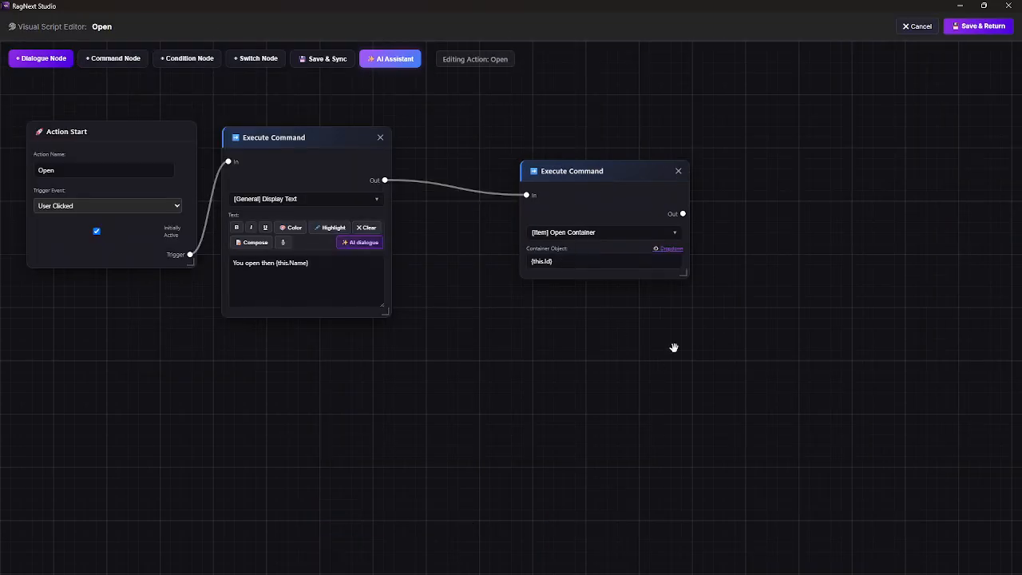
click(284, 244)
click(920, 28)
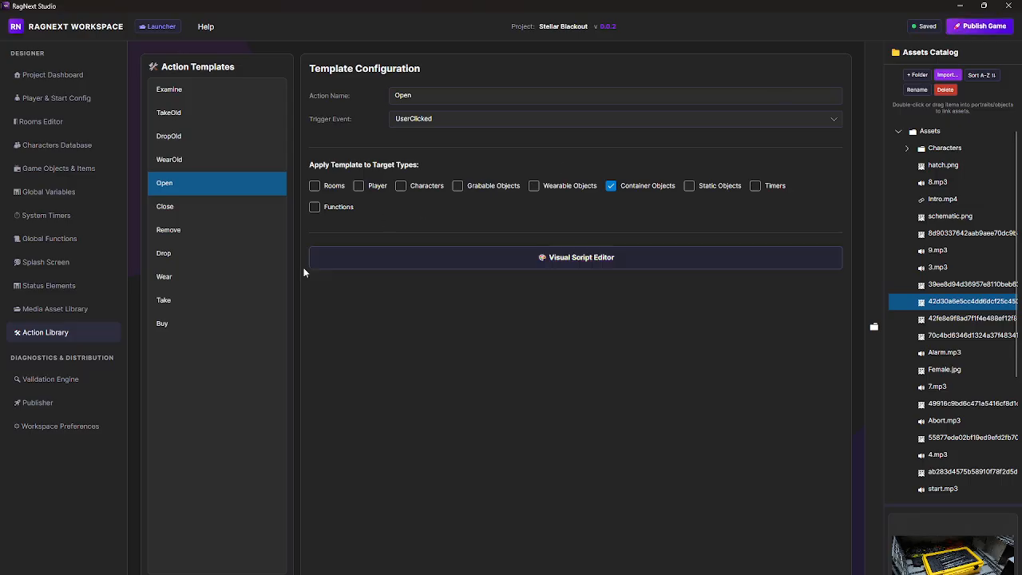
Step: Publish Stellar Blackout as a standalone Windows game to the stellarblackout folder, clearing the folder's existing contents
click(32, 403)
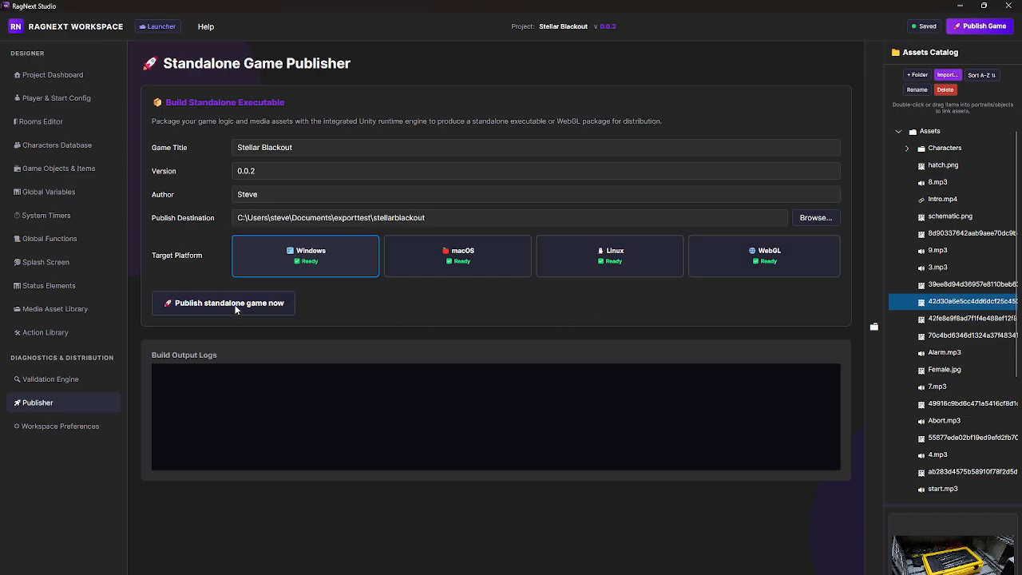
click(236, 308)
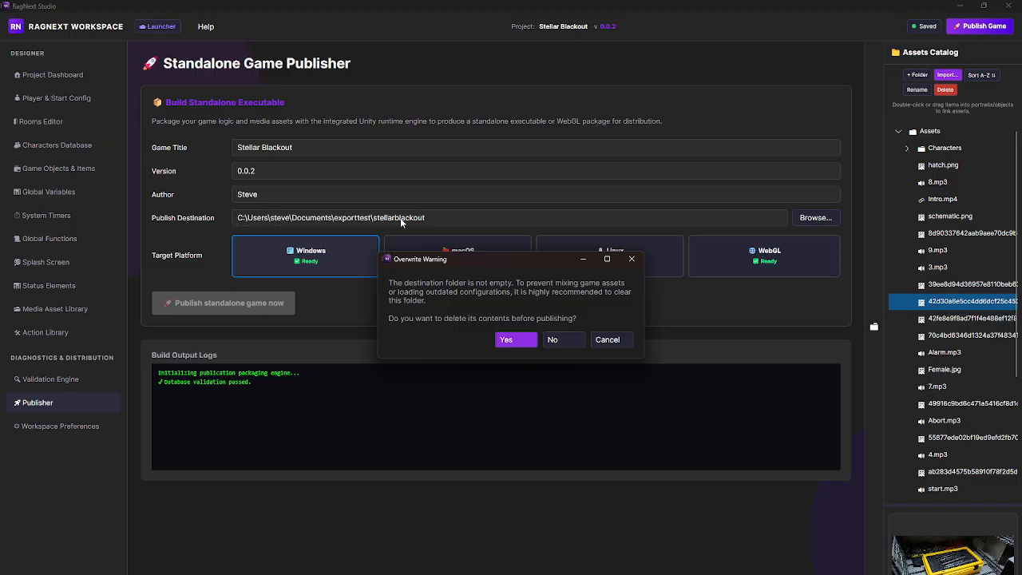
click(511, 341)
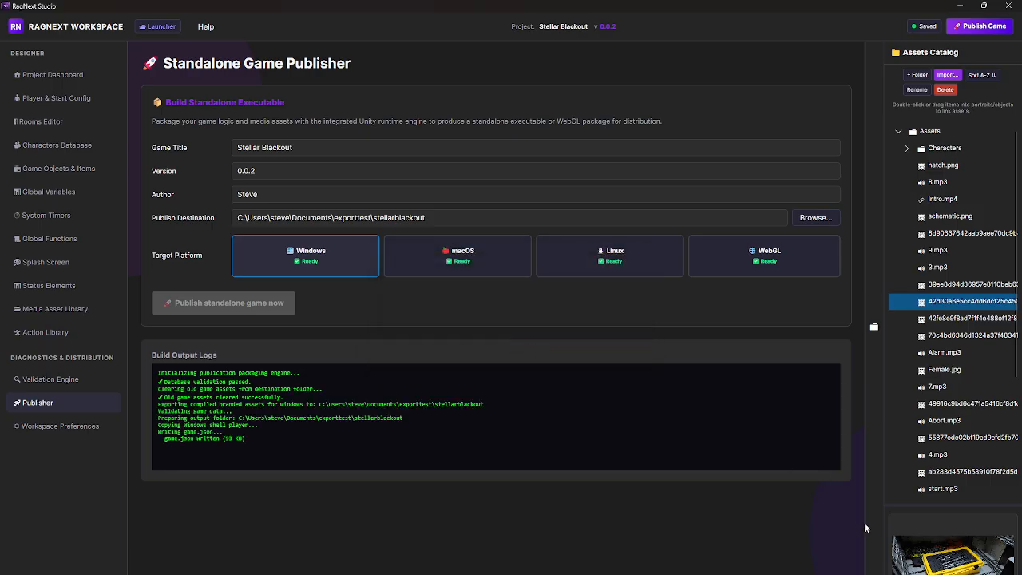
Step: Check the Windows sound output device and volume settings while the game is being packaged
click(950, 574)
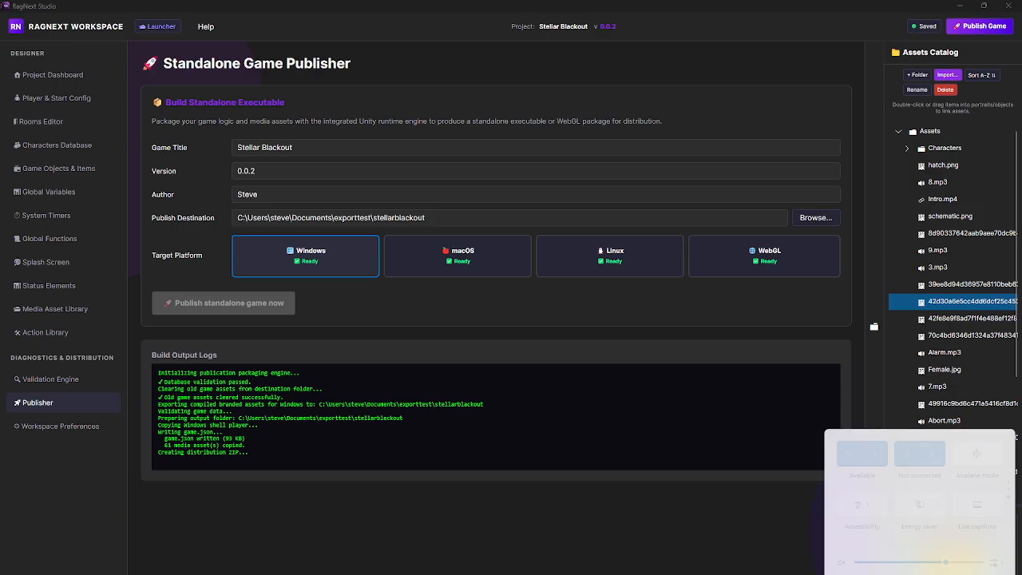
click(997, 564)
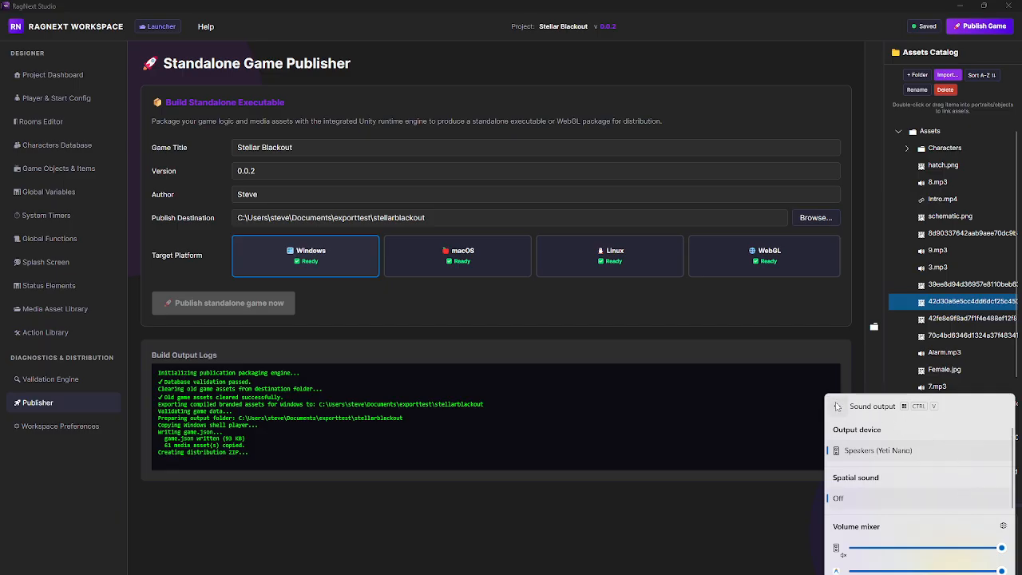
click(837, 409)
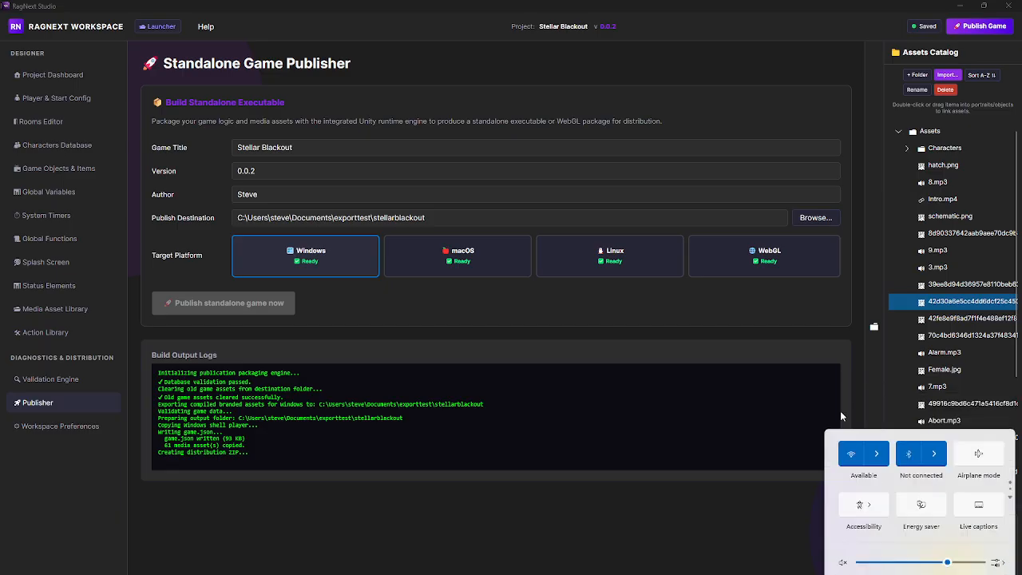
click(712, 561)
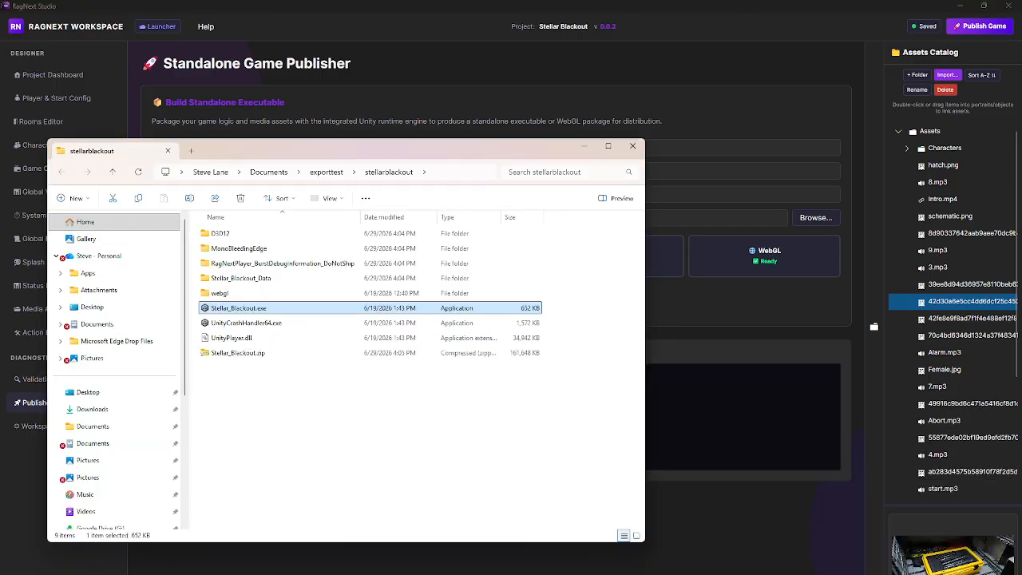
key(super+a)
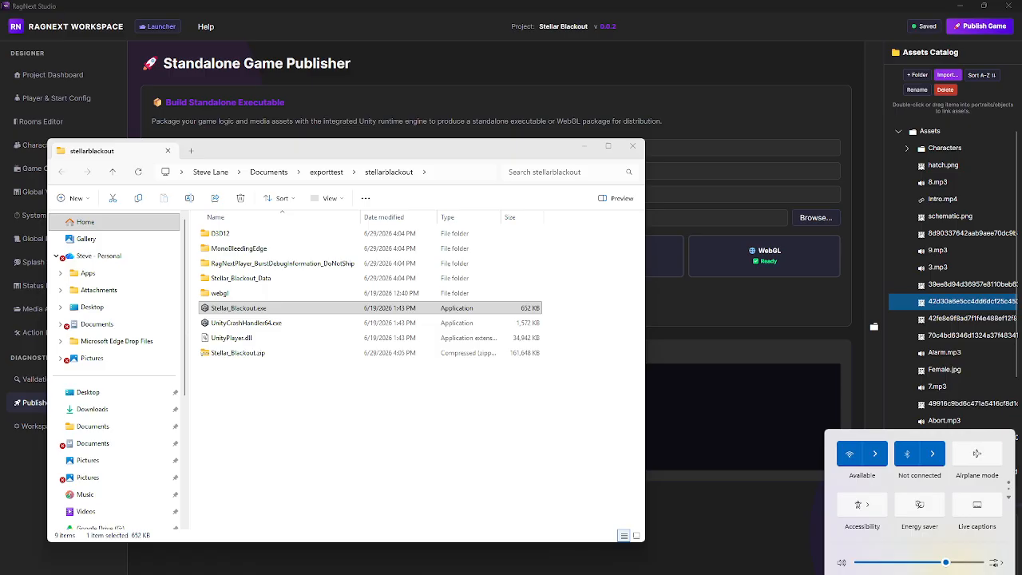
Step: Launch the published Stellar_Blackout.exe and start the game as a Male player with a custom player name
click(271, 309)
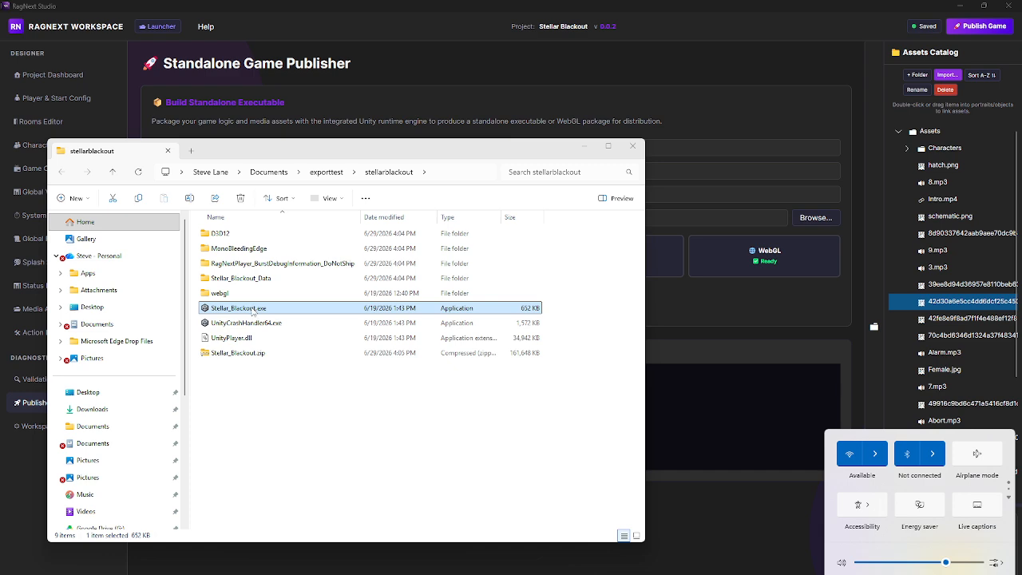
double_click(252, 311)
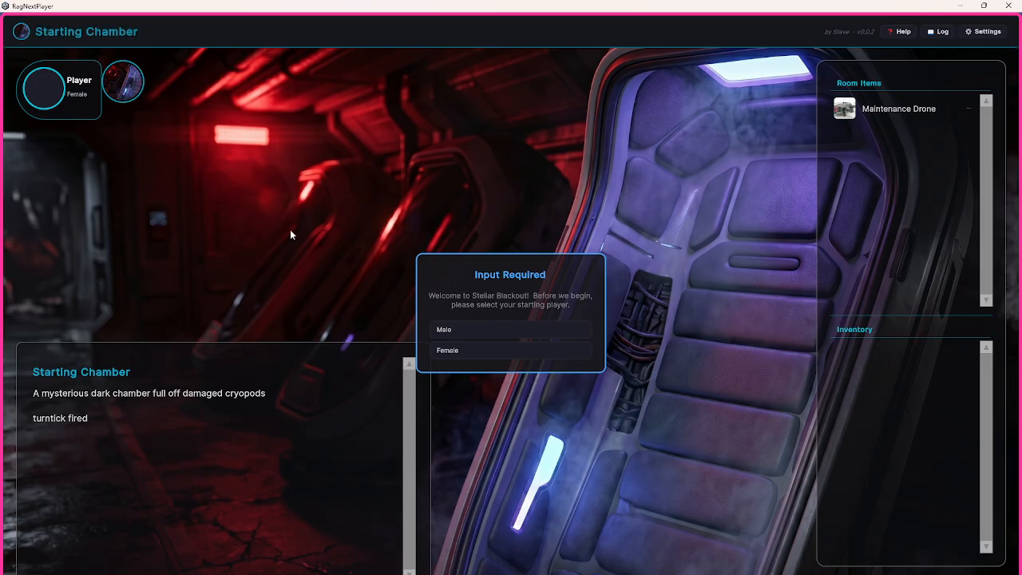
click(478, 330)
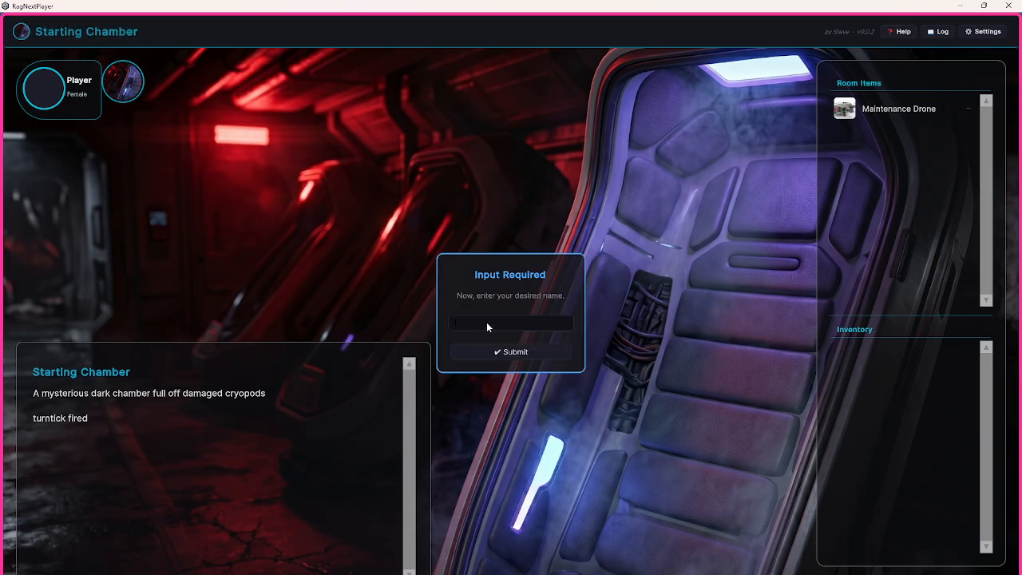
text(Joe)
click(512, 352)
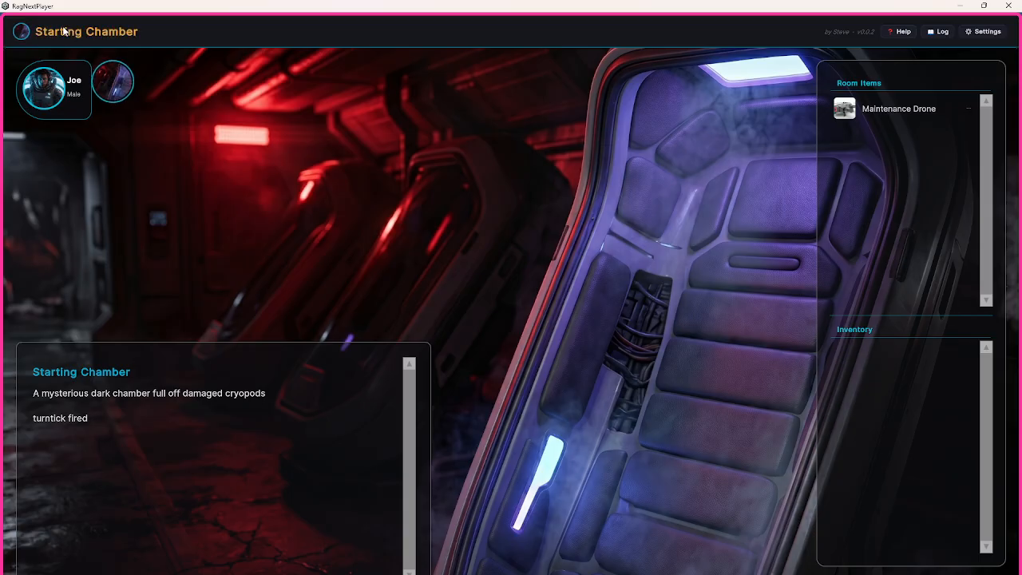
Step: Examine the player character and the Starting Chamber in the game, then show the navigation controls
click(47, 93)
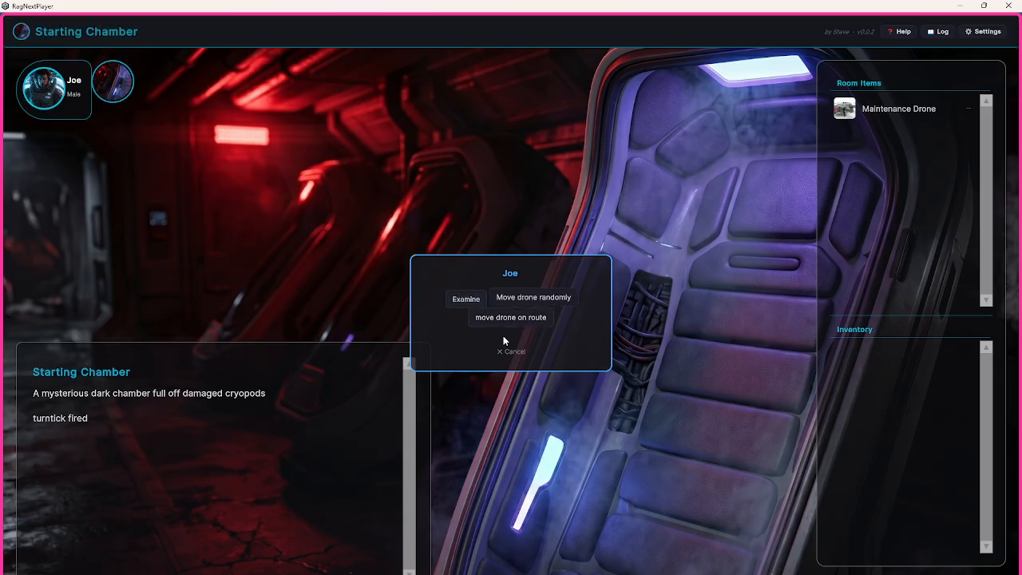
click(467, 298)
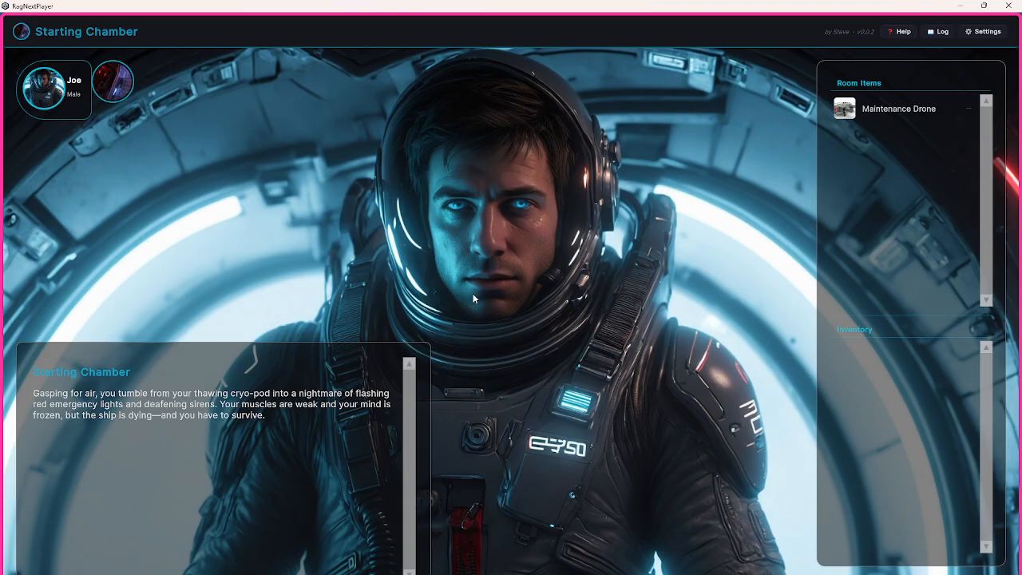
click(512, 304)
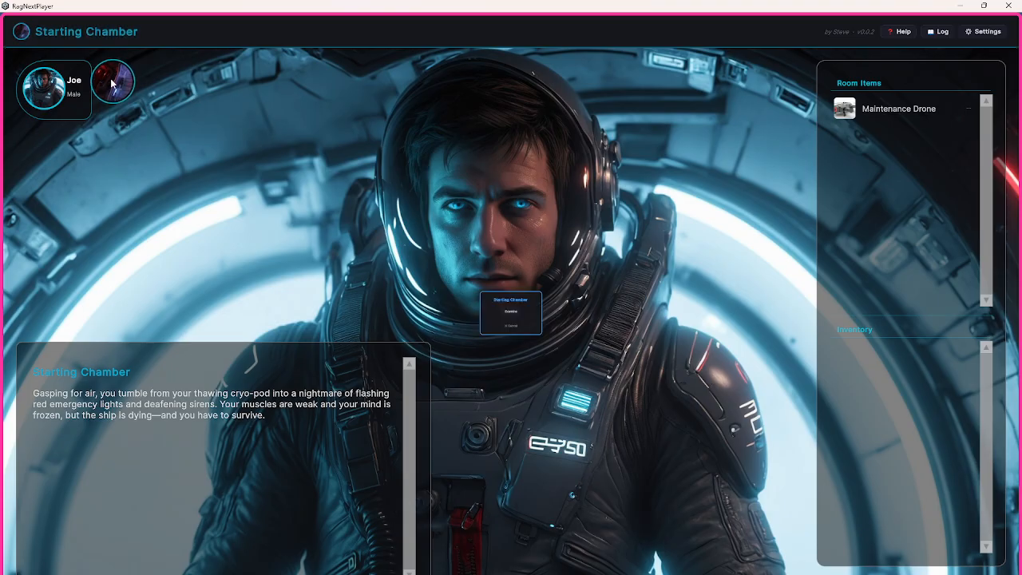
click(515, 313)
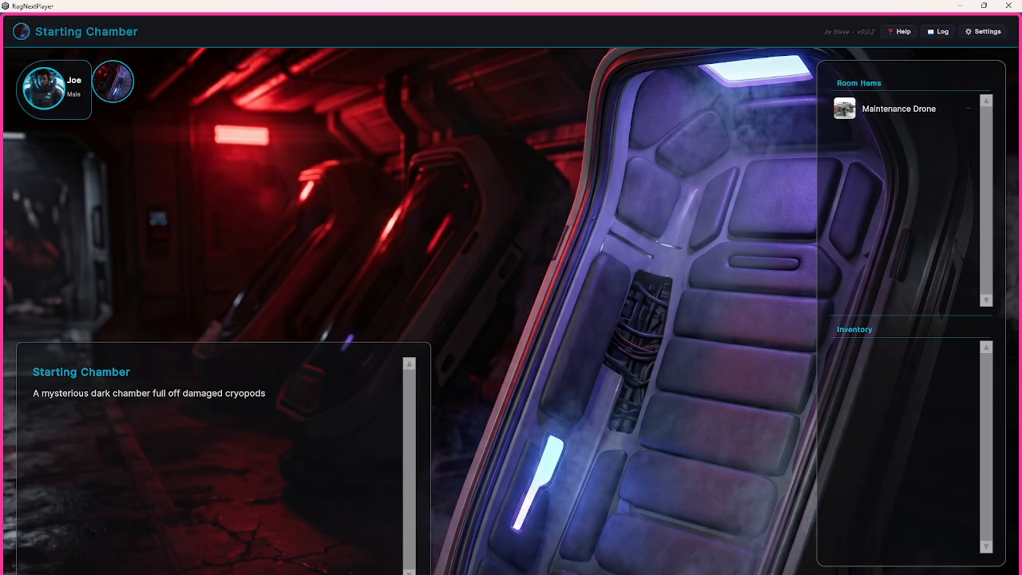
click(911, 574)
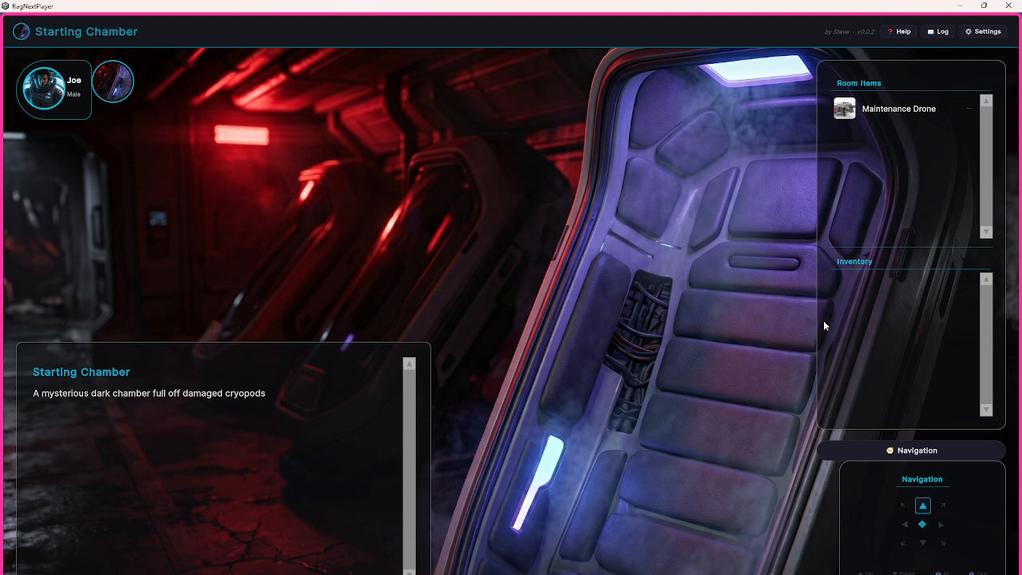
Step: Bring up the keyboard controls guide, and save the current game to the empty Slot 3
click(904, 33)
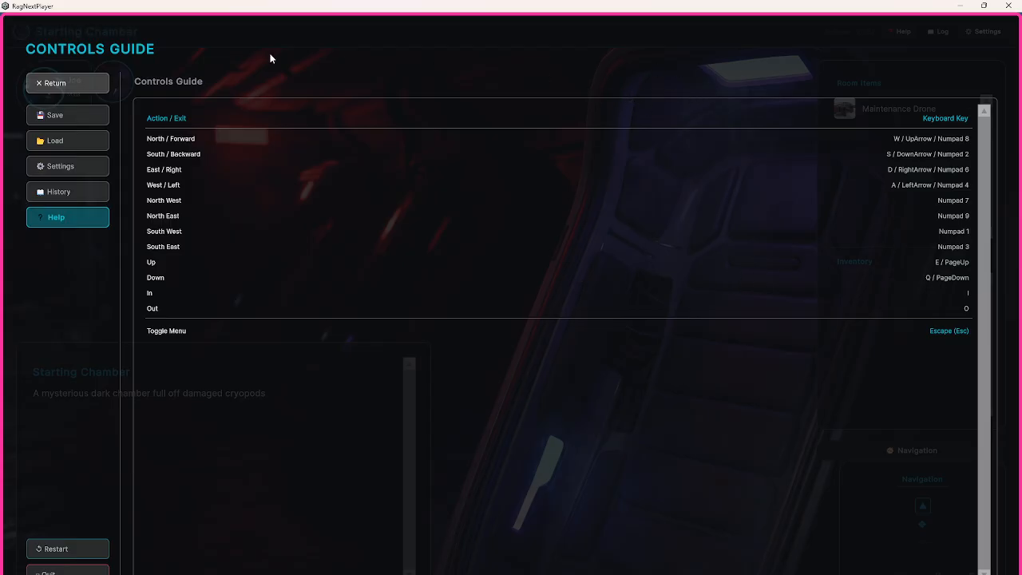
click(79, 113)
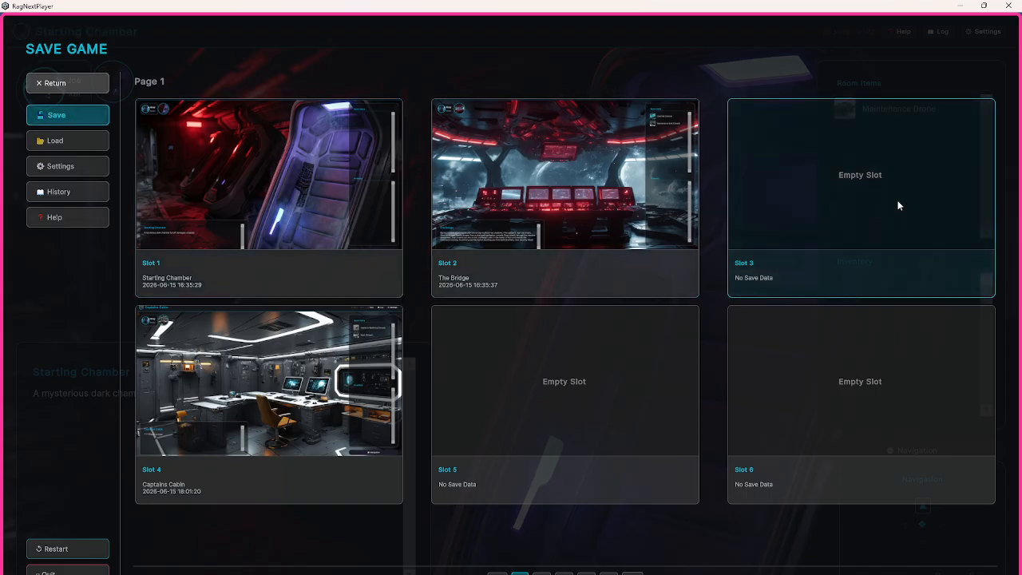
click(898, 206)
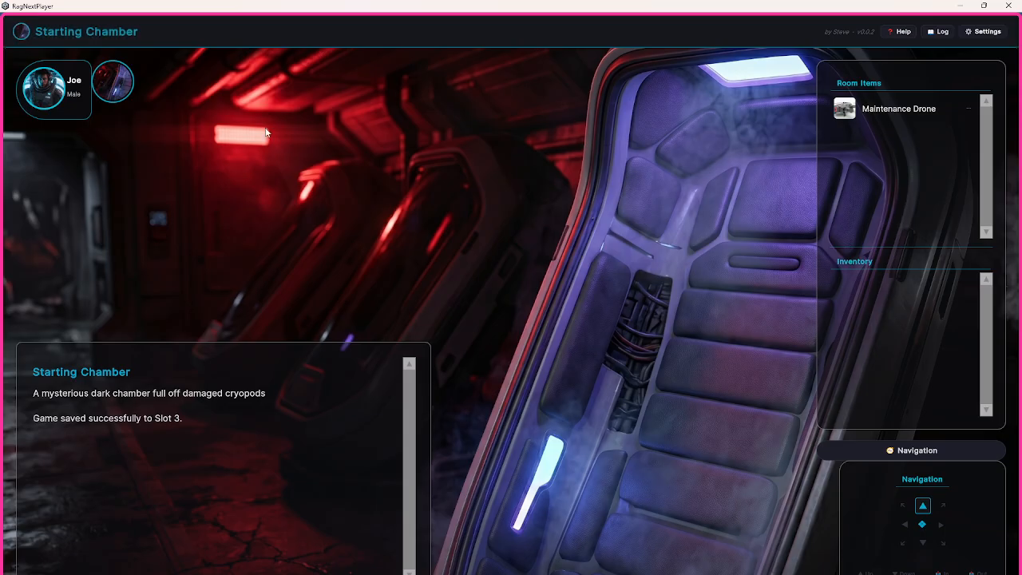
Step: Save the game again over the existing Slot 3 save, and move north from the Starting Chamber to The Bridge
right_click(288, 171)
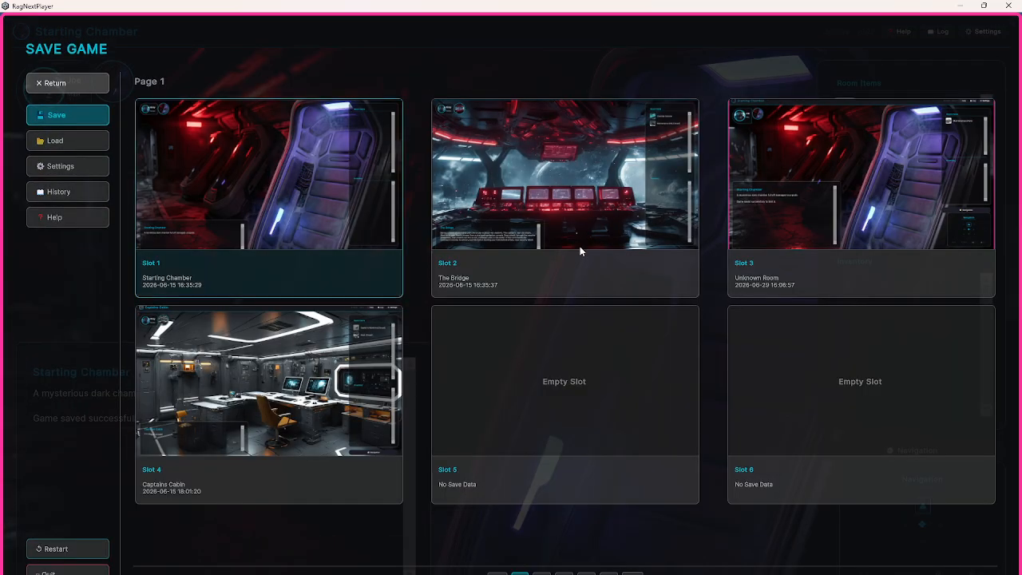
click(861, 229)
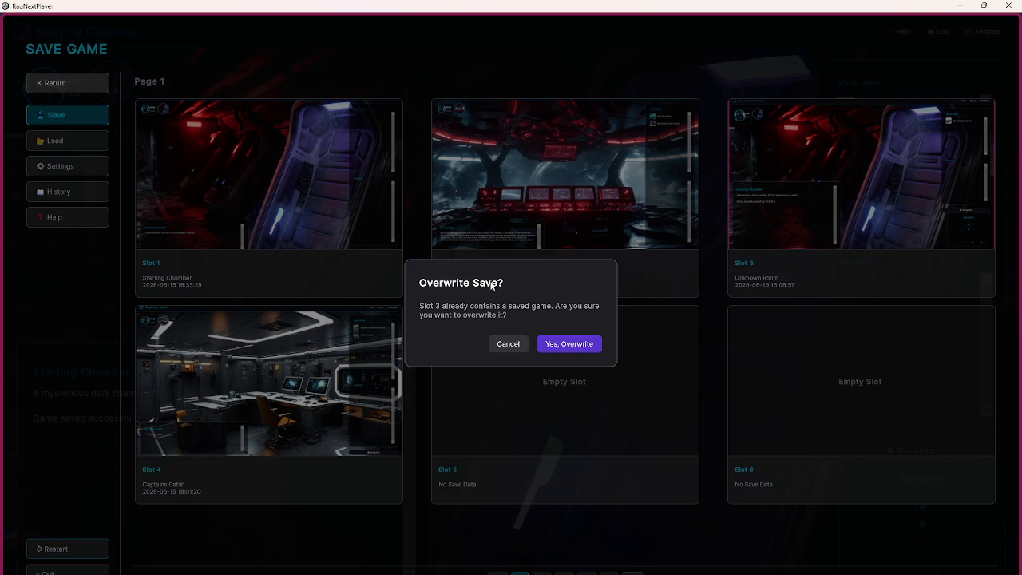
click(574, 345)
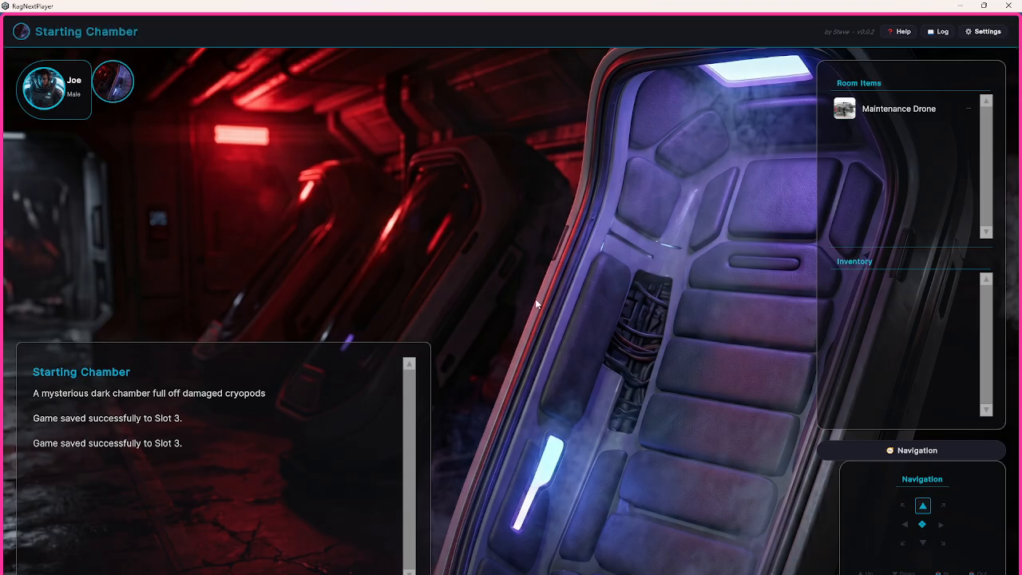
key(Up)
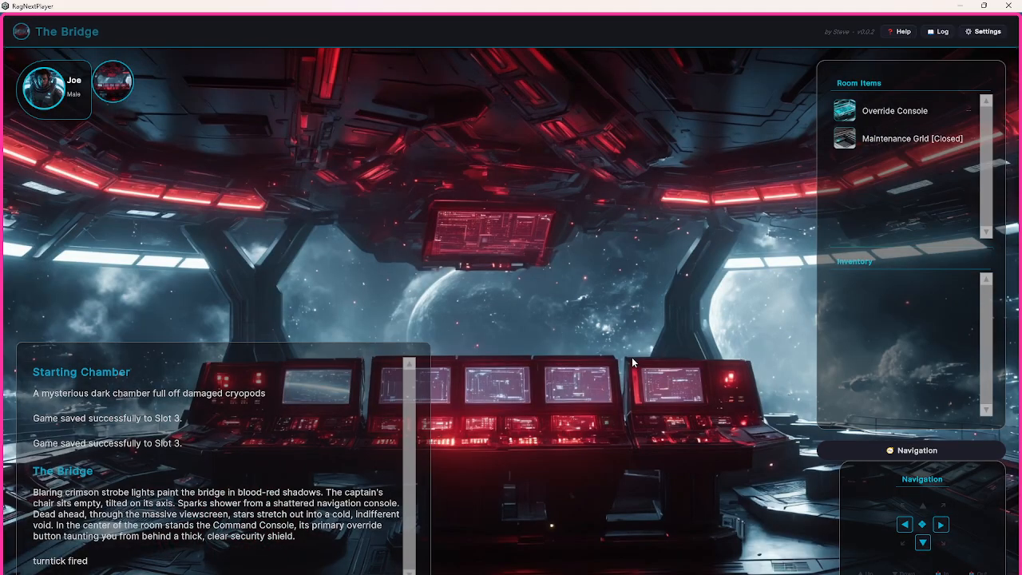